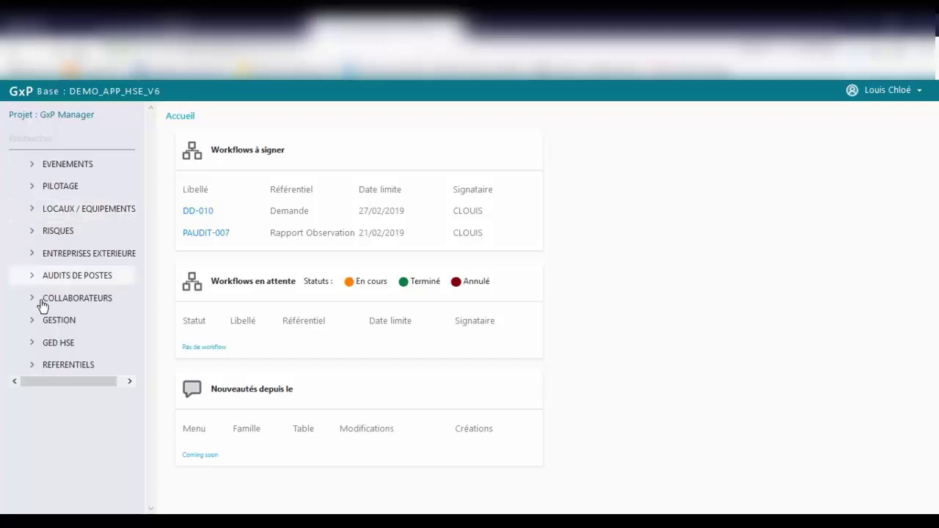
# - Expand the GESTION and RISQUES modules and open the risk catalogue (CATALOGUE DE RISQUES)
pyautogui.click(33, 321)
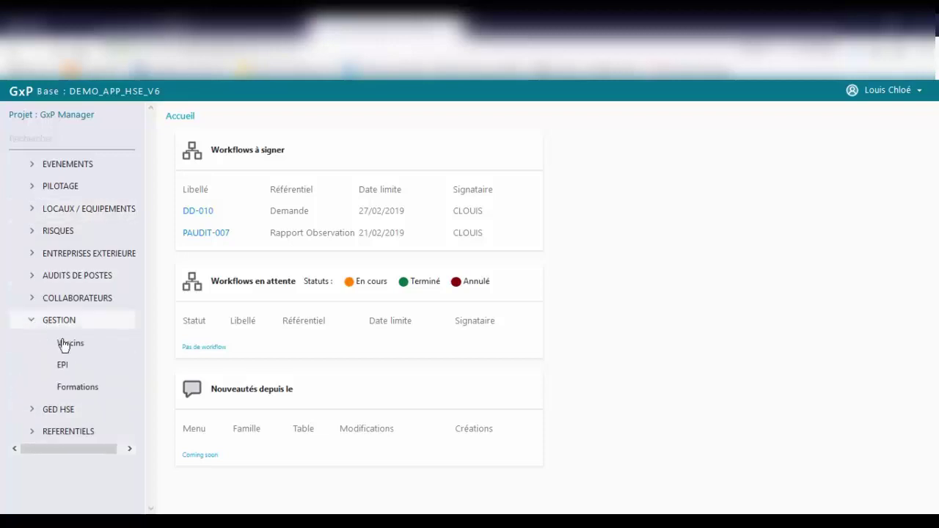
pyautogui.click(36, 232)
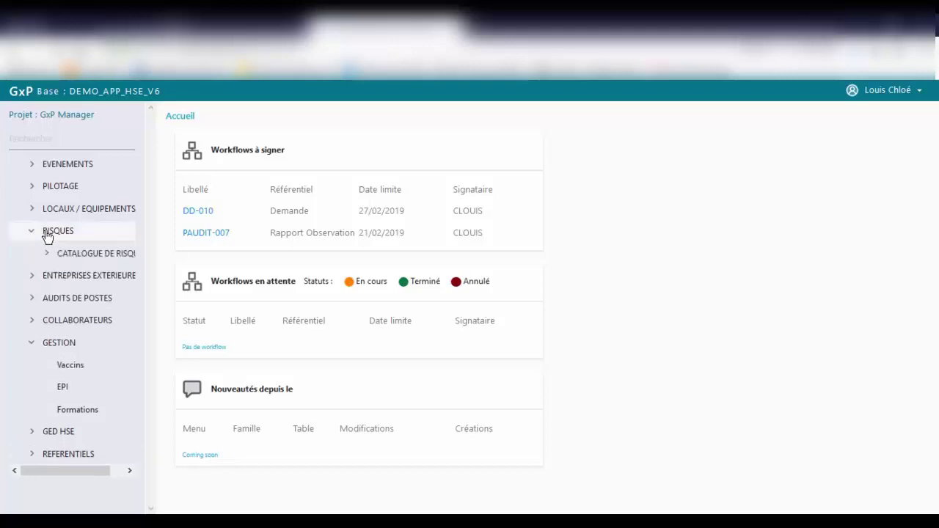
pyautogui.click(57, 256)
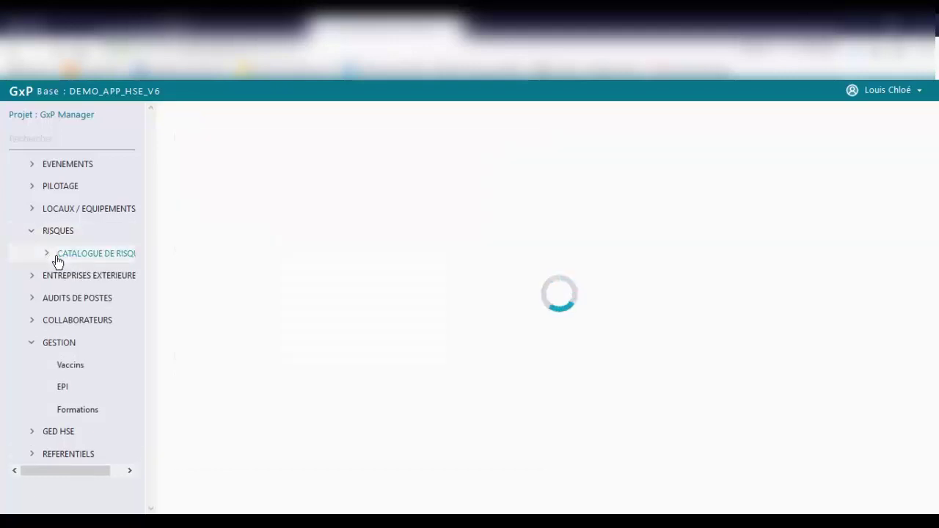
# - Look through the entries of the AUDITS DE POSTES, EVENEMENTS and PILOTAGE modules and collapse the expanded groups
pyautogui.click(37, 301)
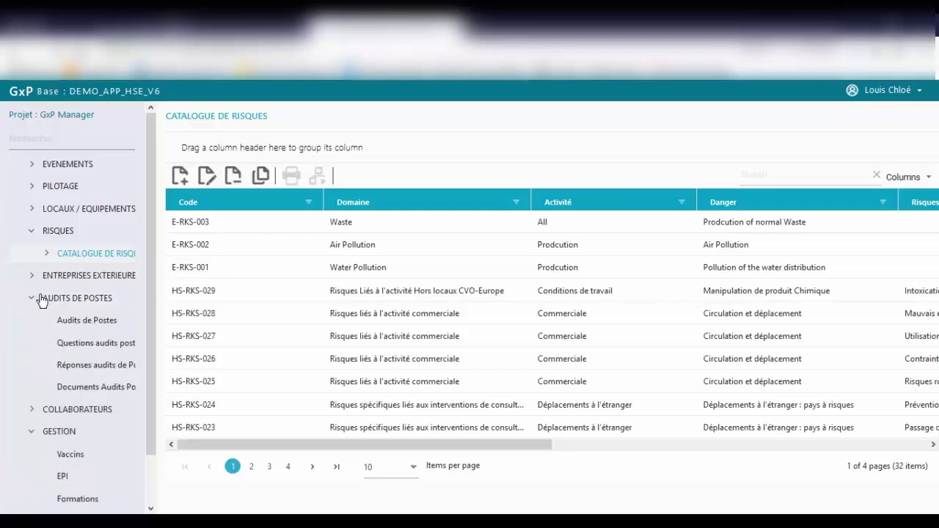
pyautogui.click(29, 164)
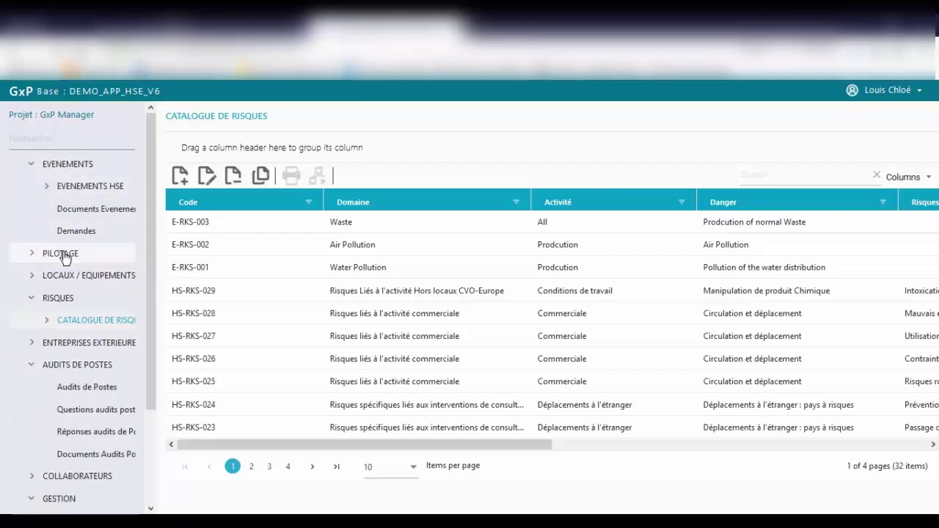
pyautogui.click(33, 254)
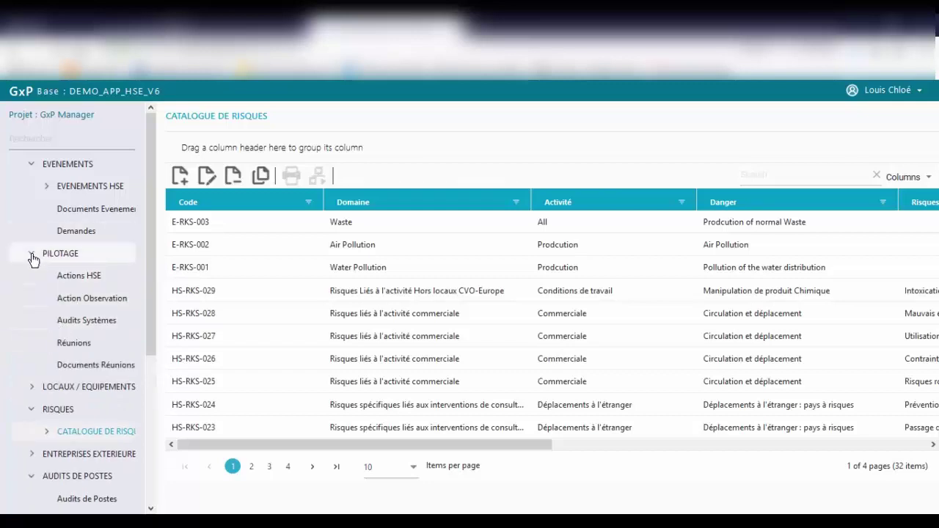
pyautogui.click(32, 255)
pyautogui.click(32, 166)
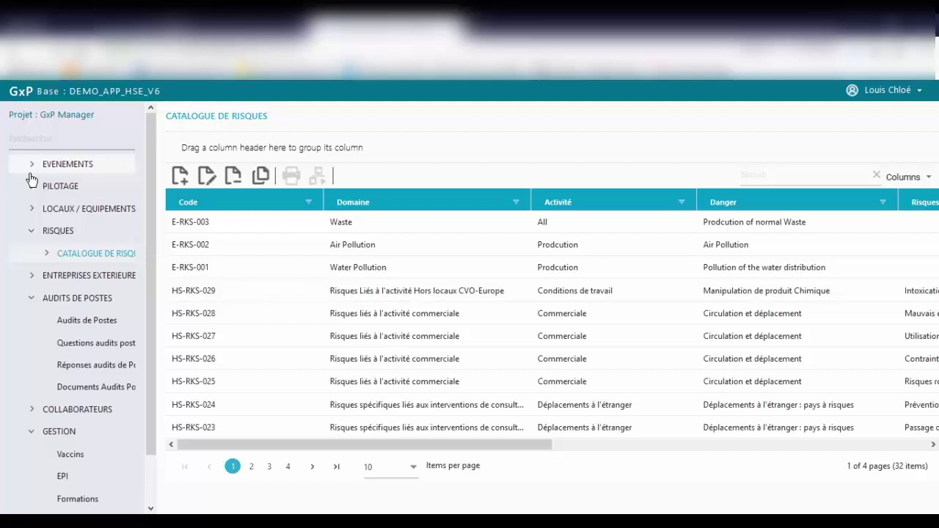
pyautogui.click(32, 234)
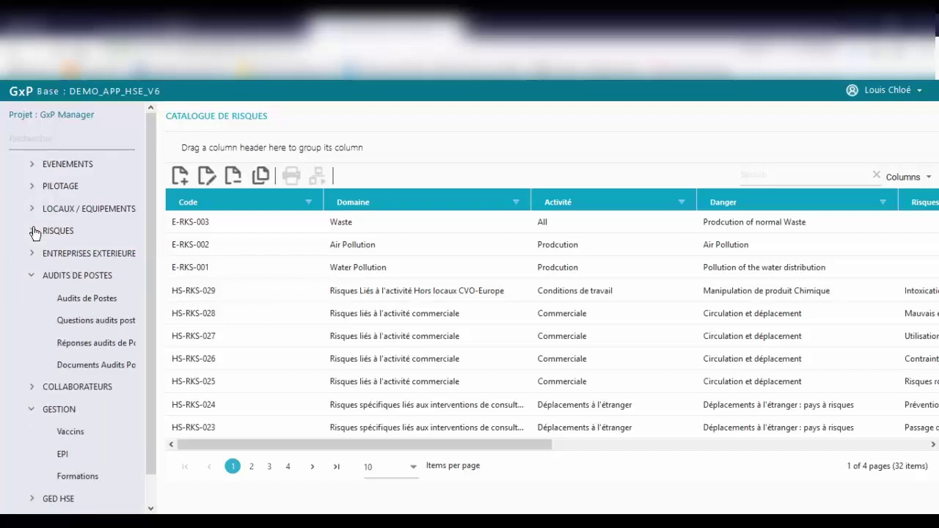
pyautogui.click(29, 278)
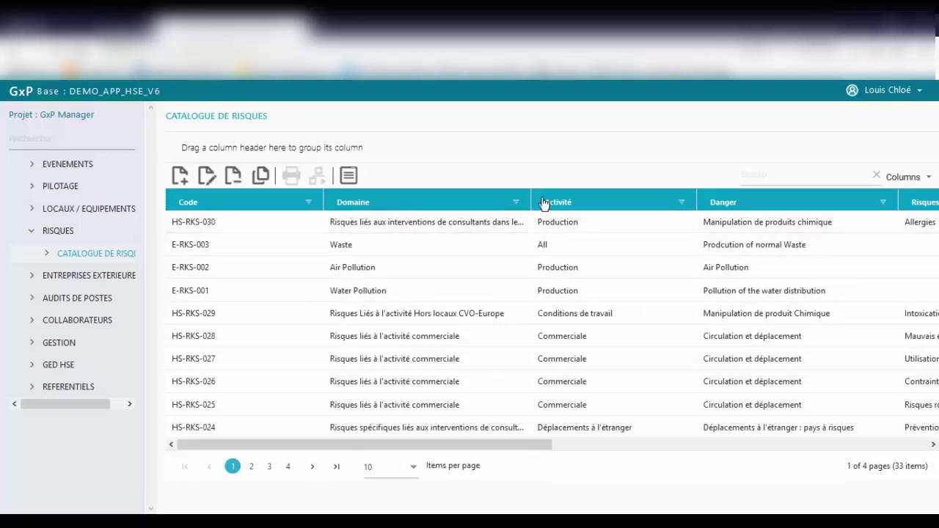
# - Search the risk catalogue for "production" and clear the search
pyautogui.moveTo(592, 206); pyautogui.dragTo(669, 200)
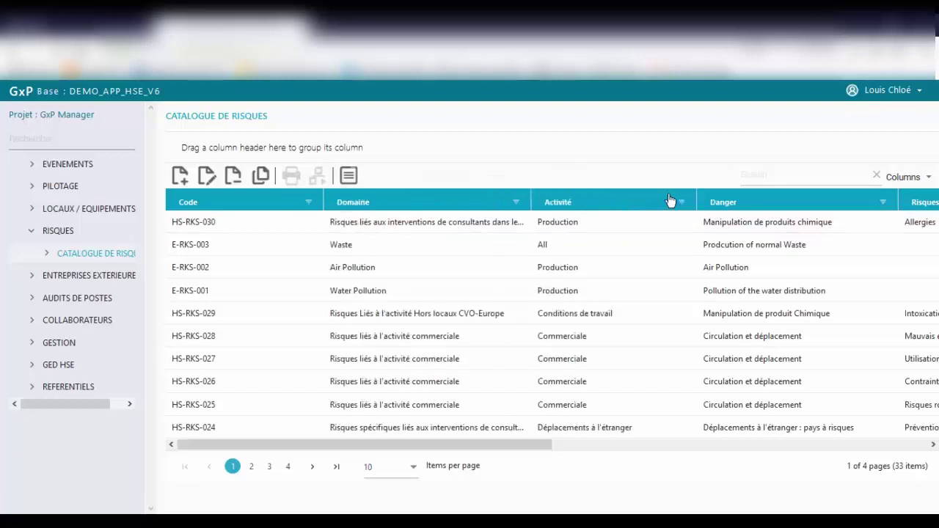
pyautogui.click(801, 174)
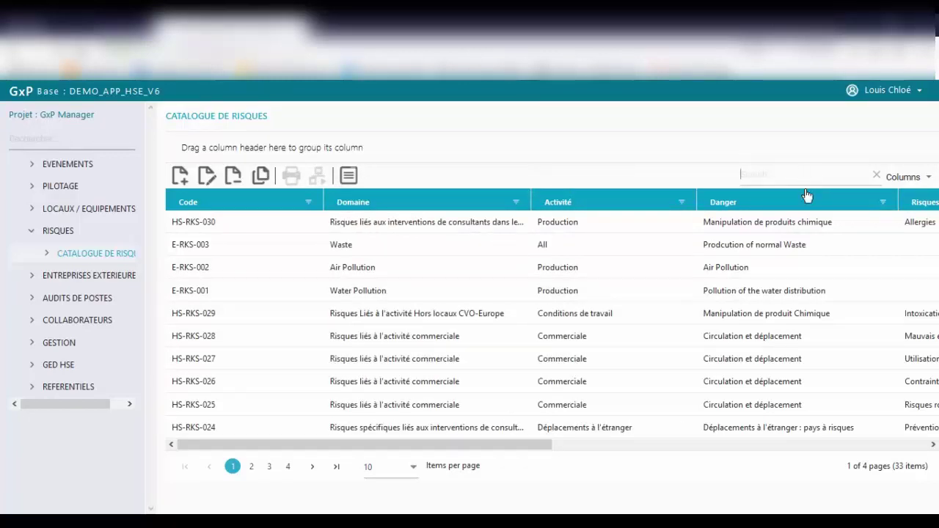
pyautogui.click(826, 276)
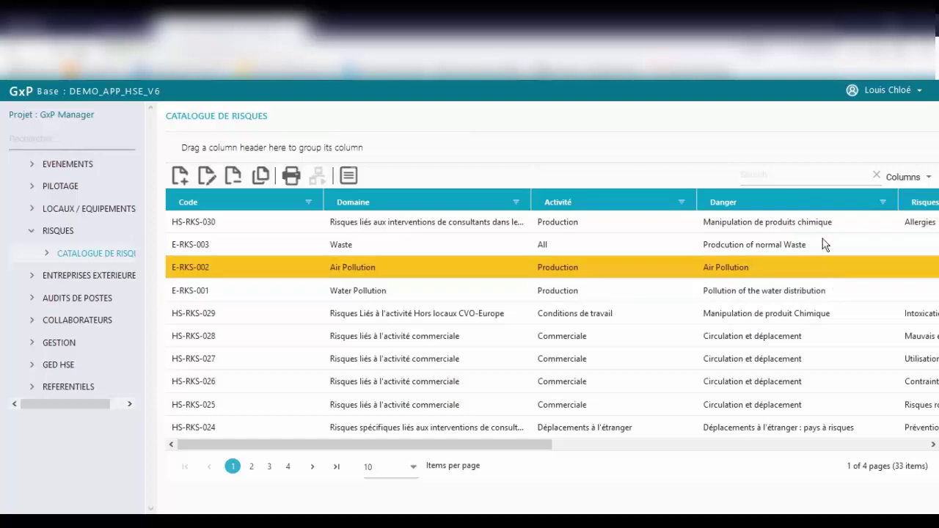
pyautogui.write('pro')
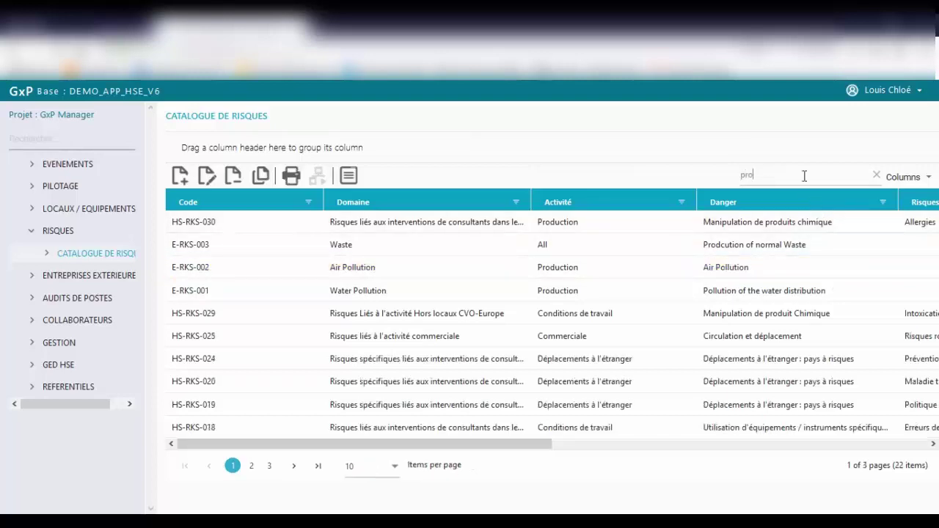
pyautogui.write('duction')
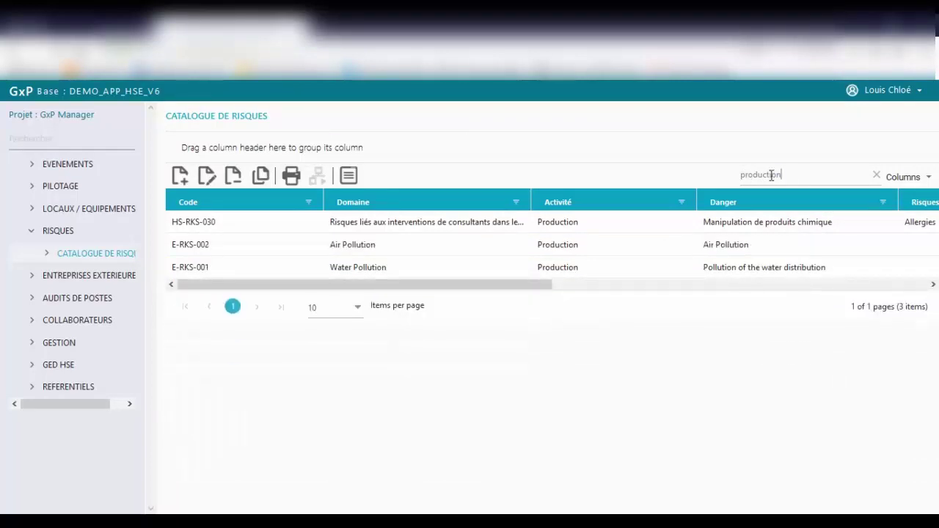
pyautogui.doubleClick(771, 174)
pyautogui.click(876, 175)
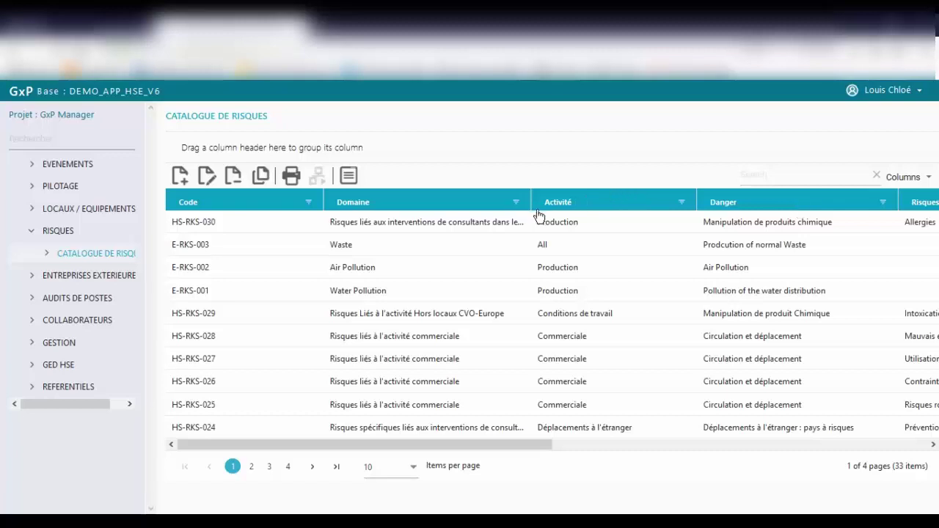
# - Filter the Activité column to only Conditions de travail and Déplacements à l'étranger, and clear that filter
pyautogui.click(681, 204)
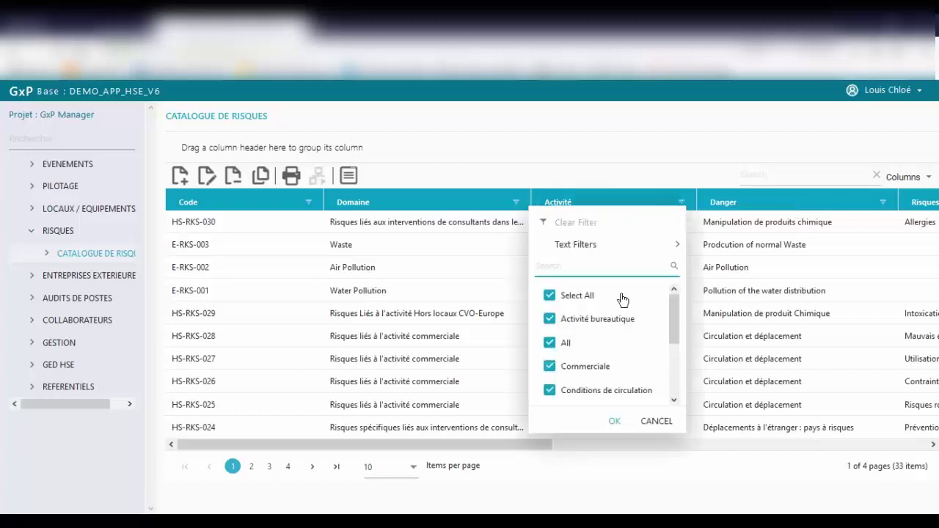
pyautogui.click(550, 368)
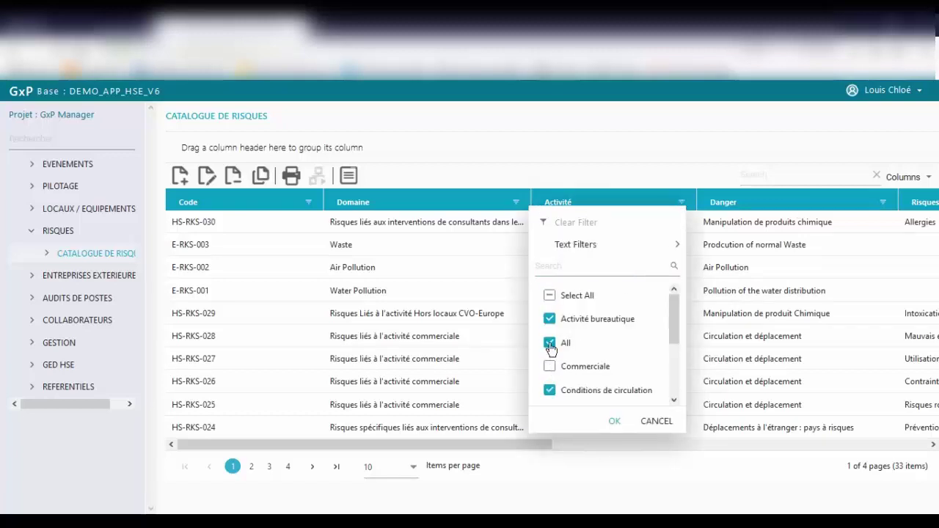
pyautogui.click(549, 342)
pyautogui.click(550, 319)
pyautogui.click(550, 391)
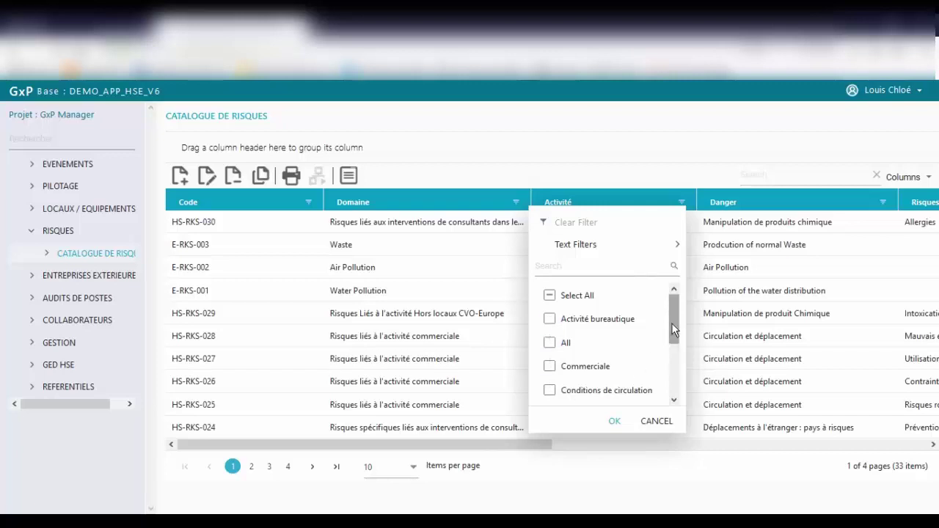
pyautogui.moveTo(671, 323); pyautogui.dragTo(671, 373)
pyautogui.click(549, 395)
pyautogui.click(549, 371)
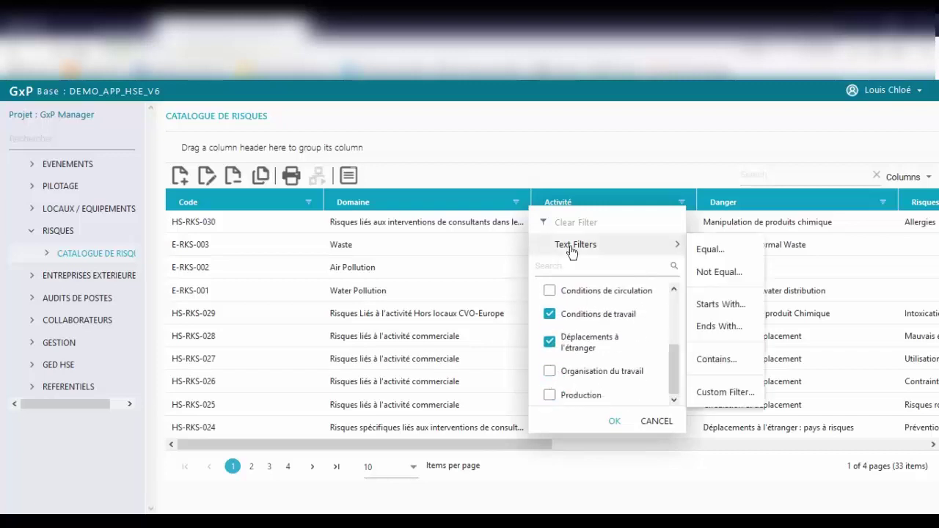
pyautogui.click(614, 421)
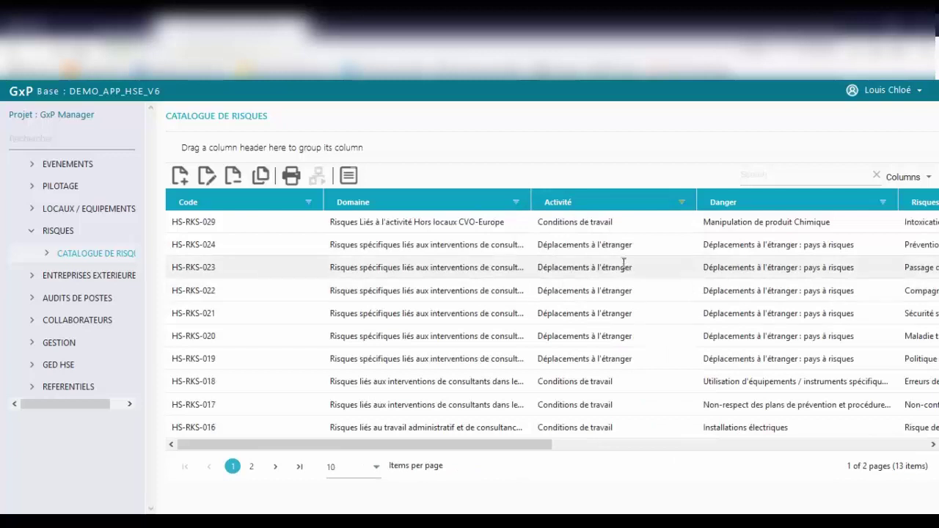
pyautogui.click(681, 204)
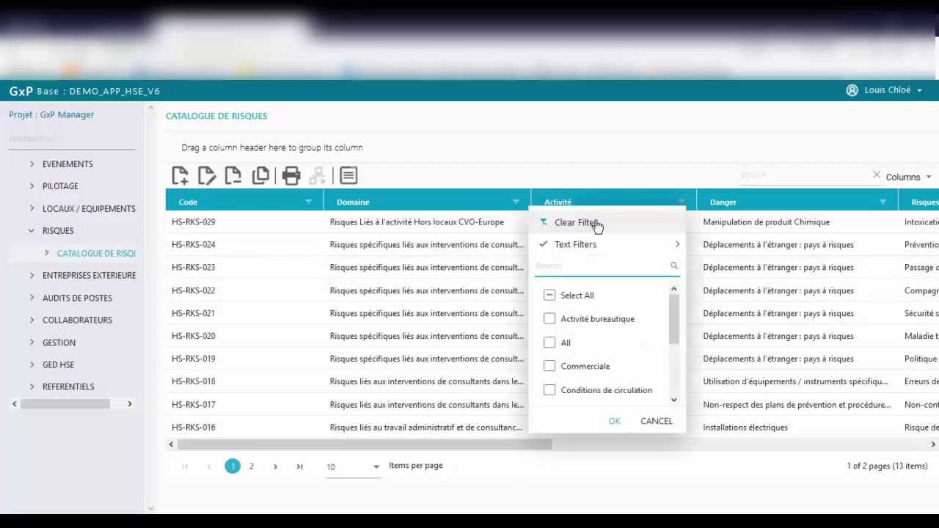
pyautogui.click(596, 225)
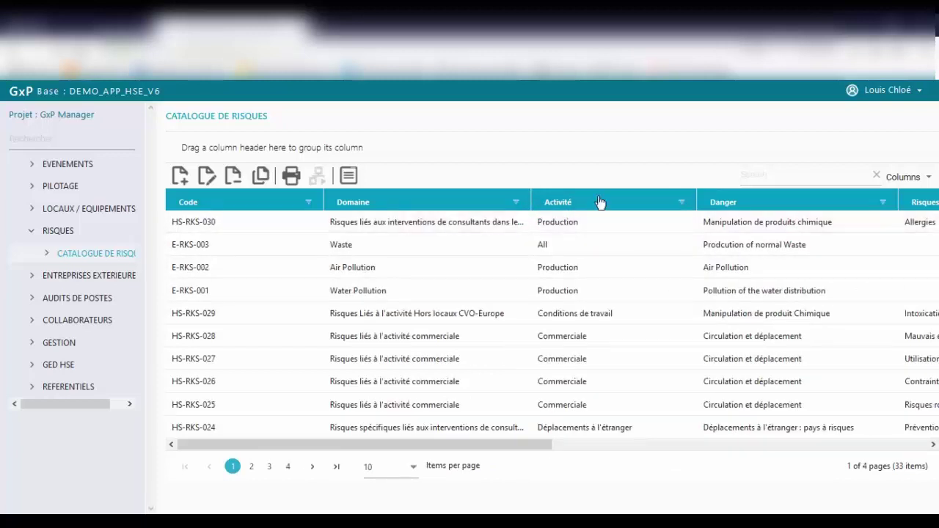
# - Sort the risk catalogue by code in ascending order and view its remaining columns
pyautogui.click(291, 205)
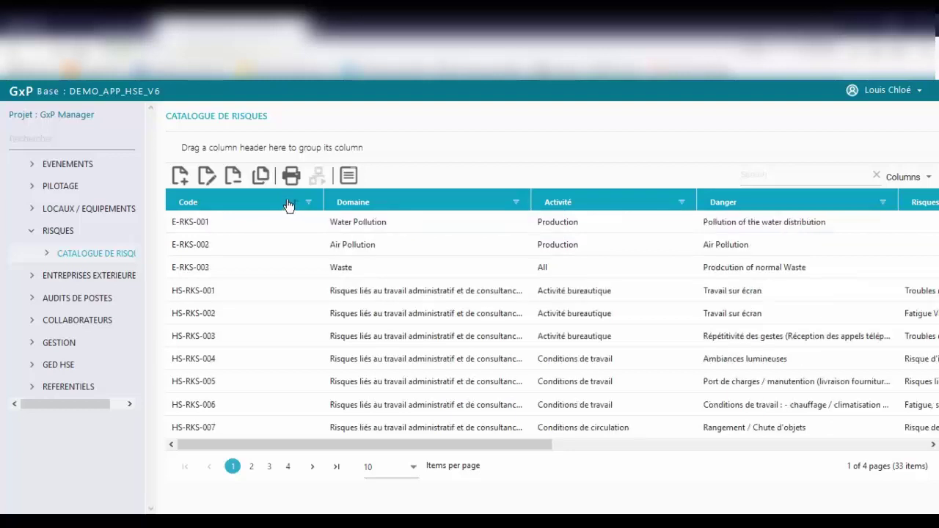
pyautogui.click(290, 205)
pyautogui.click(290, 204)
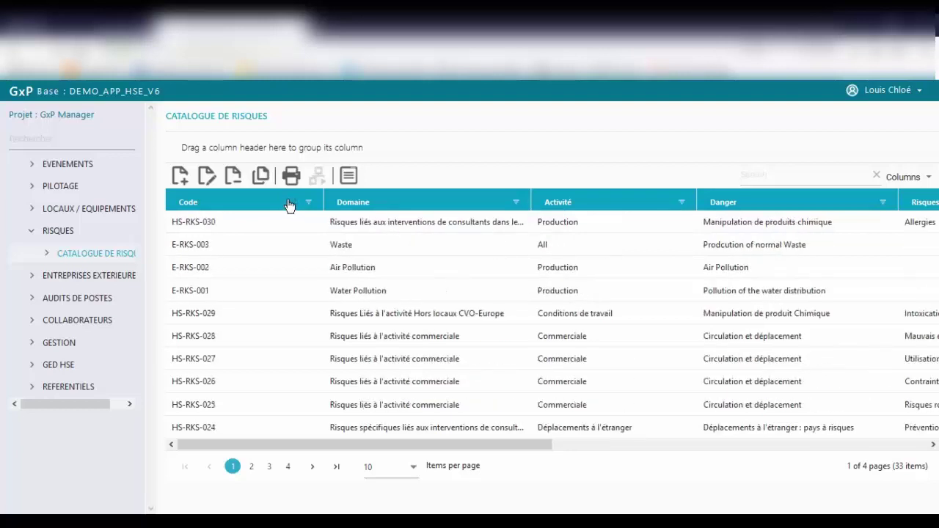
pyautogui.click(277, 204)
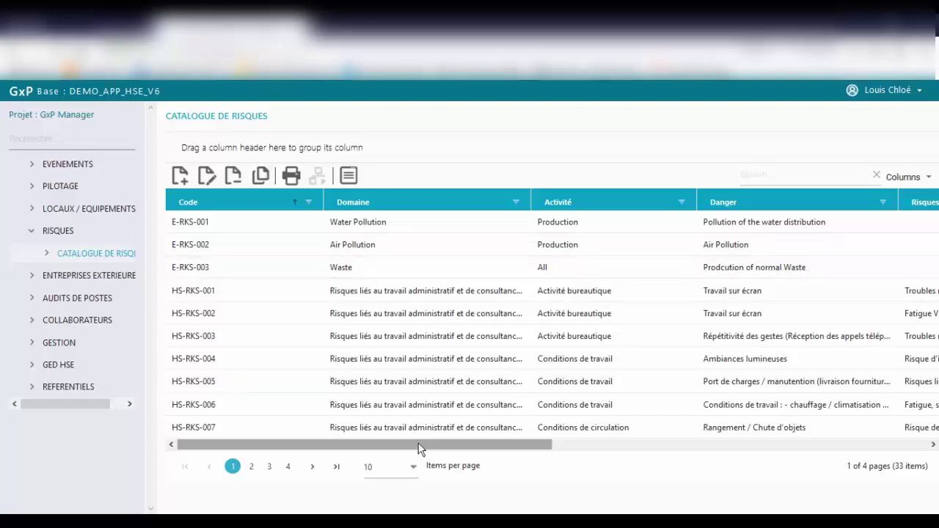
pyautogui.moveTo(426, 445); pyautogui.dragTo(753, 445)
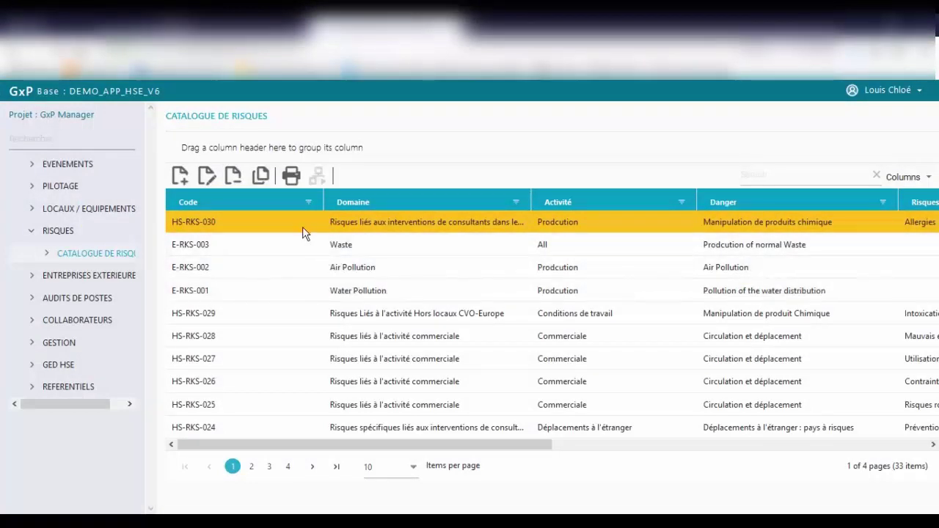
# - Publish the risk catalogue as a PDF using the Document unique HSE.docx(Famille) template
pyautogui.click(291, 180)
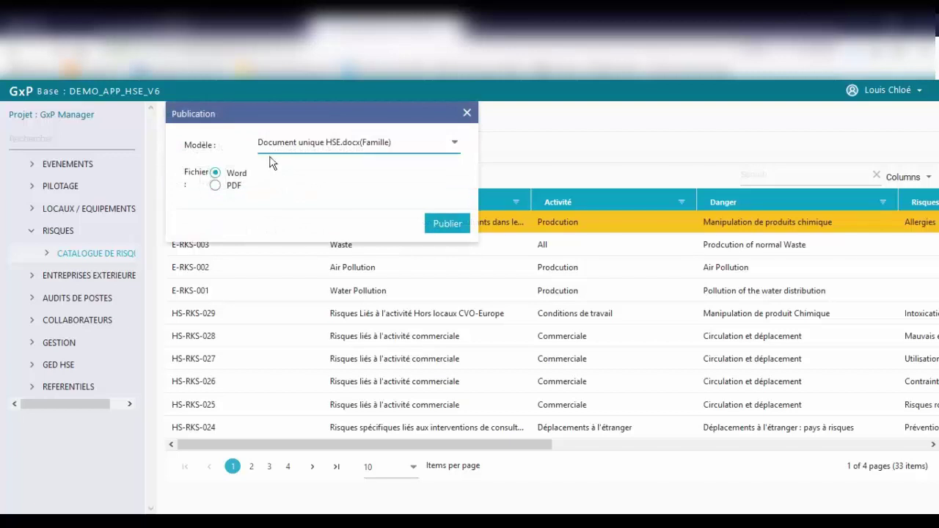
pyautogui.click(216, 187)
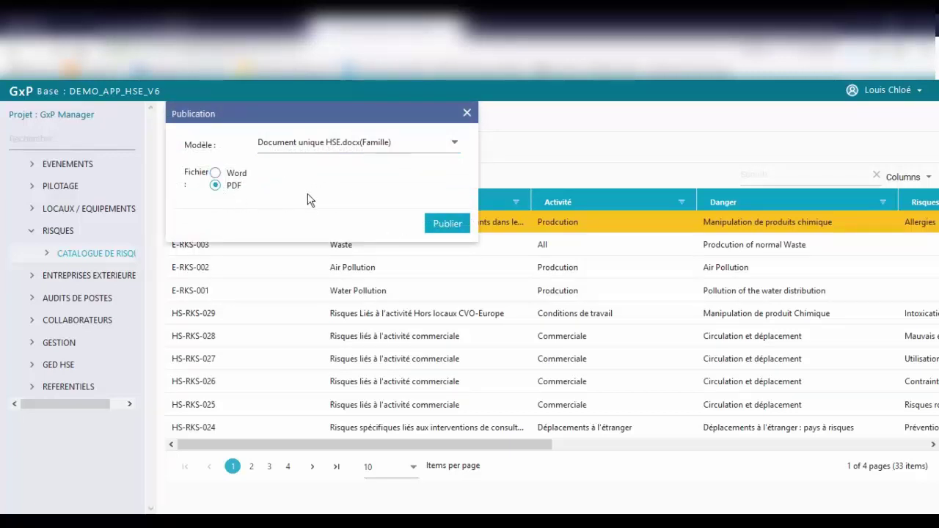
pyautogui.click(440, 223)
# - Review the risk evaluation matrix and the occupational risk table in the published HSE document, and close the document
pyautogui.scroll(-2, 413, 262)
pyautogui.scroll(2, 397, 220)
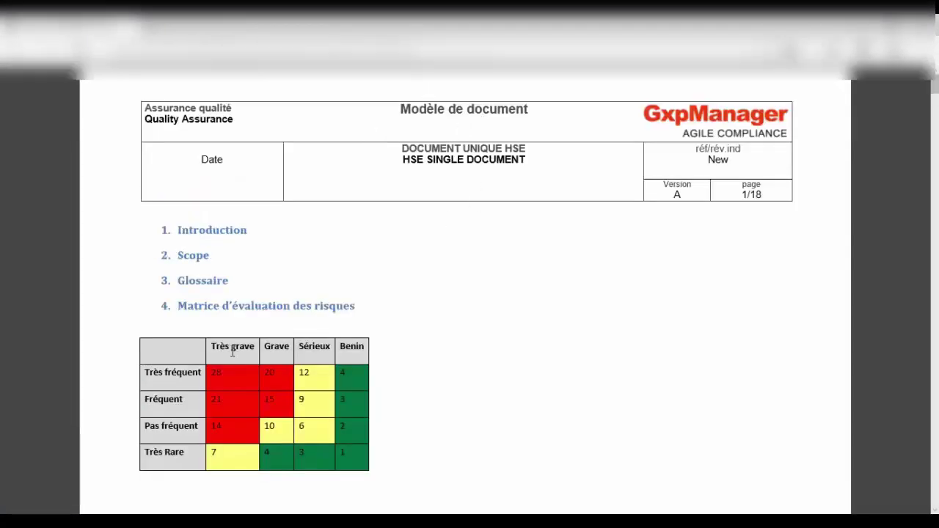
pyautogui.scroll(-1, 233, 352)
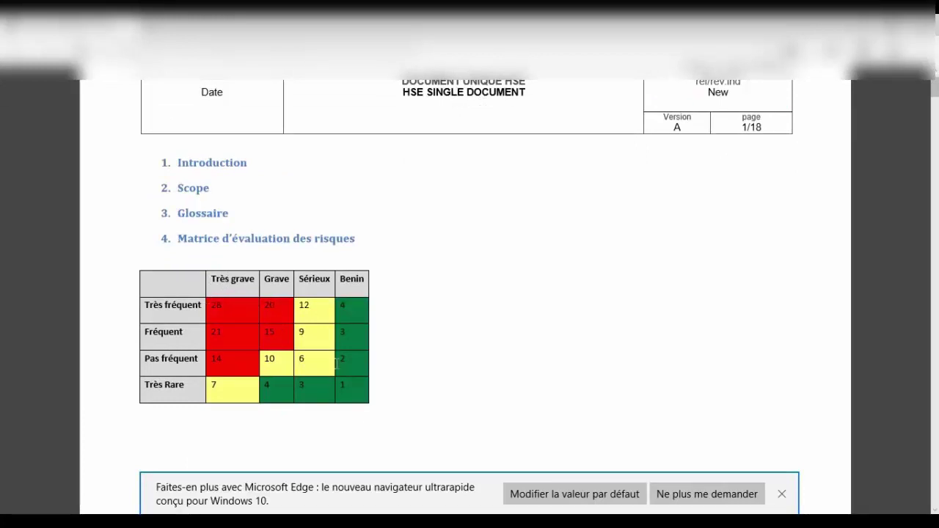
pyautogui.scroll(-8, 465, 304)
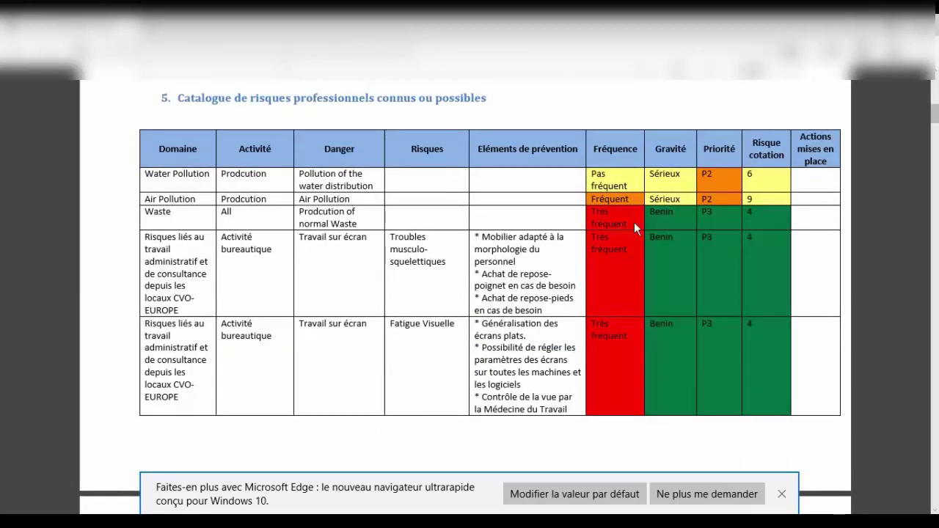
pyautogui.scroll(-1, 730, 206)
pyautogui.scroll(1, 704, 220)
pyautogui.scroll(-5, 381, 233)
pyautogui.scroll(-20, 385, 236)
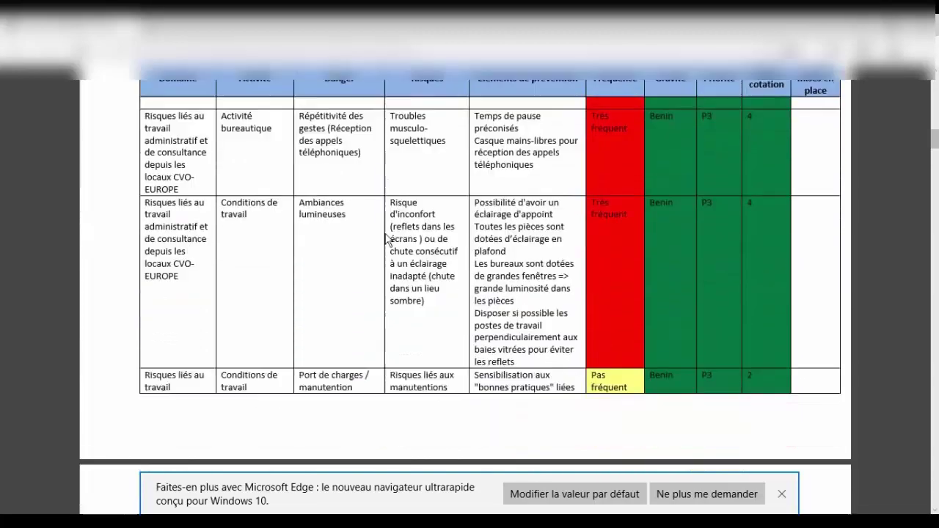
pyautogui.scroll(-4, 387, 239)
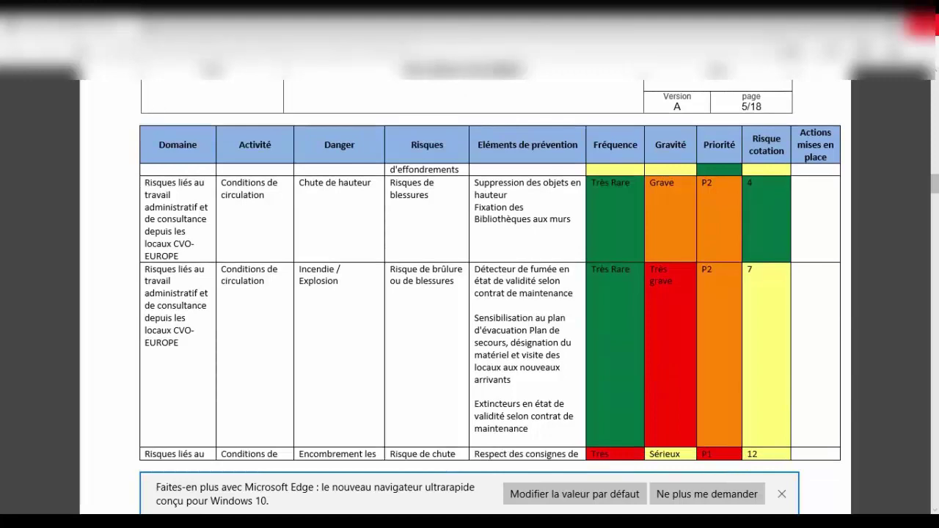
pyautogui.click(923, 24)
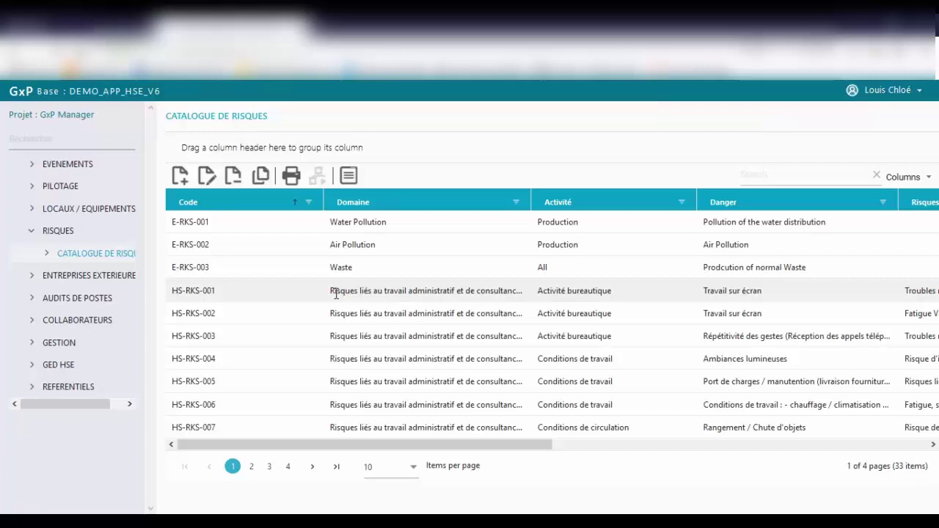
# - Display the Risques Priorité graph, inspect the totals for P1, P2 and P3, and return to the risk catalogue grid
pyautogui.click(348, 176)
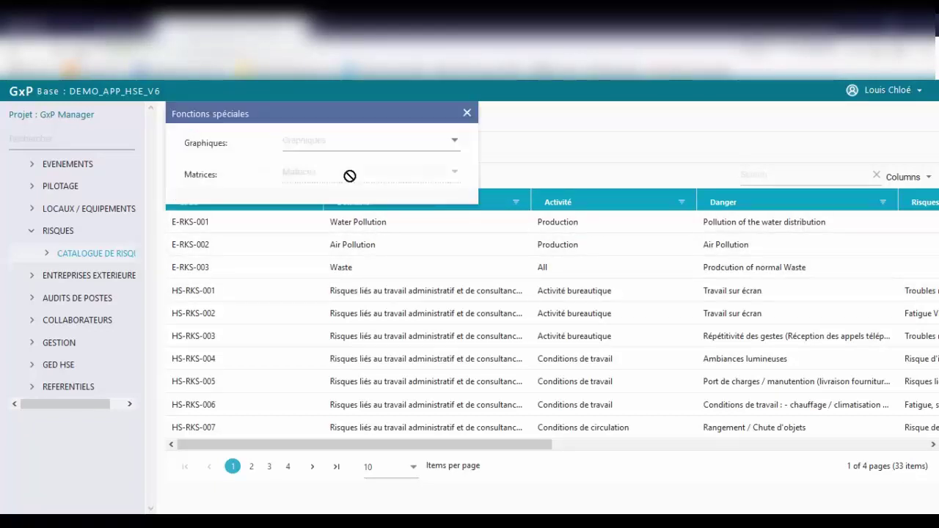
pyautogui.click(357, 150)
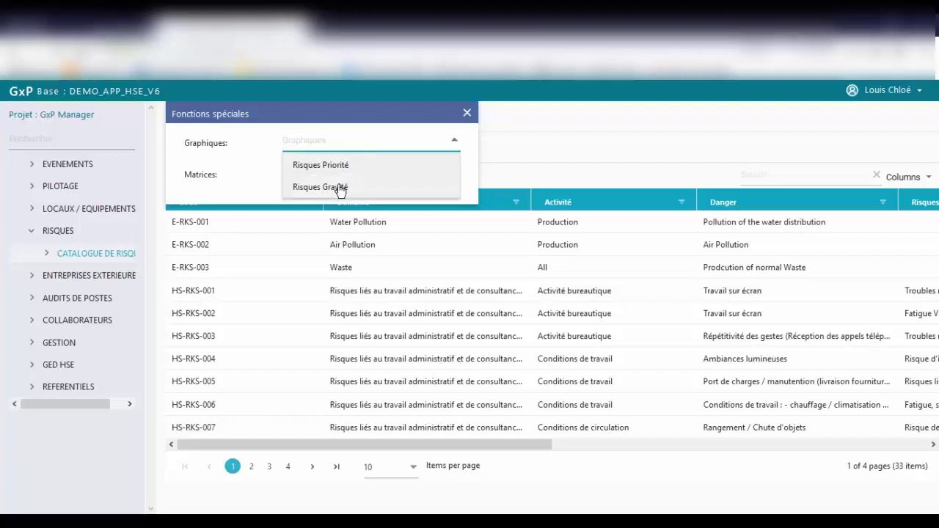
pyautogui.click(342, 168)
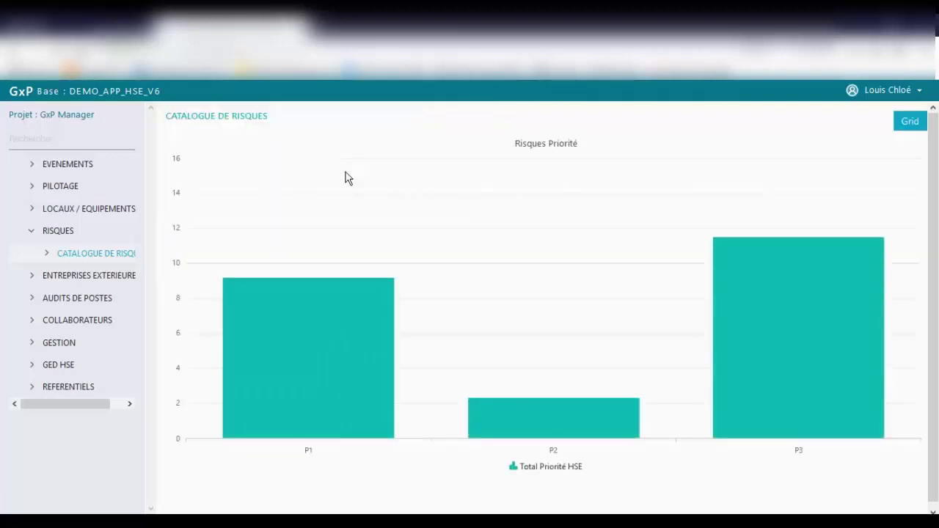
pyautogui.moveTo(356, 279)
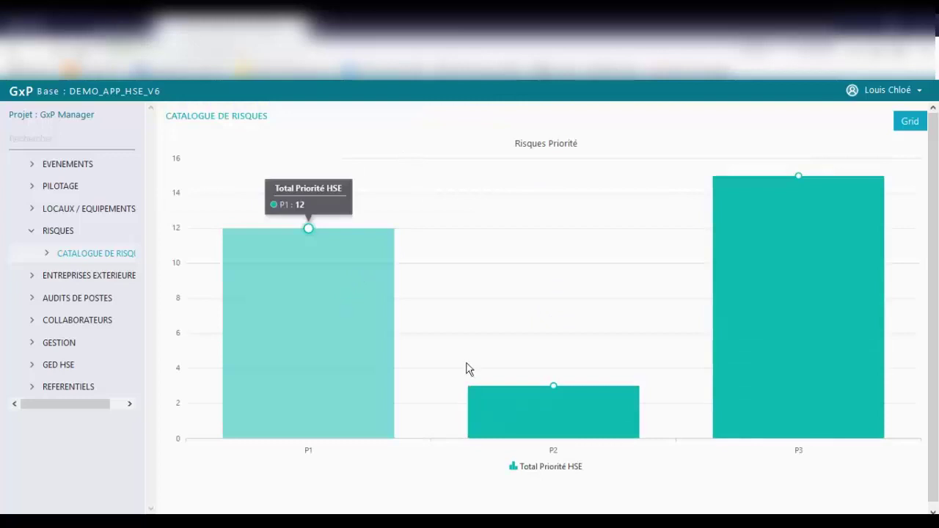
pyautogui.moveTo(503, 404)
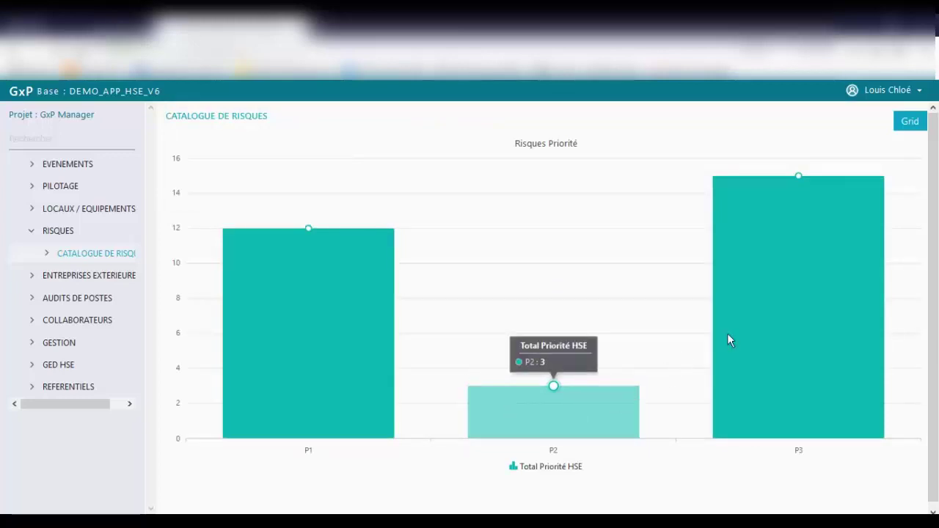
pyautogui.moveTo(771, 327)
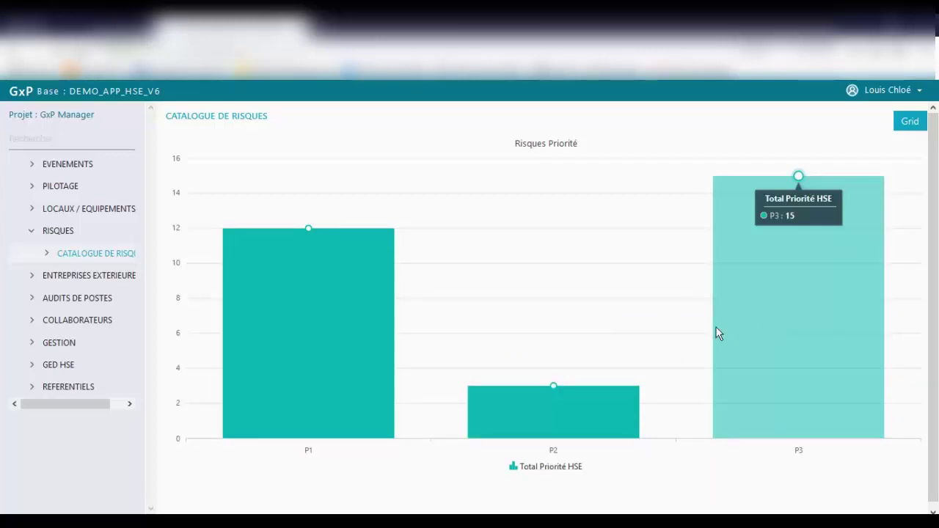
pyautogui.moveTo(297, 334)
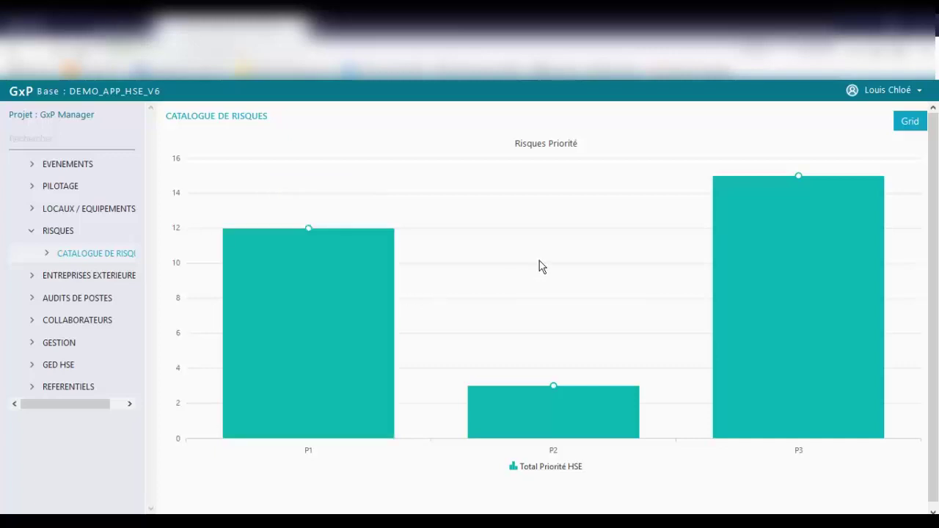
pyautogui.click(910, 122)
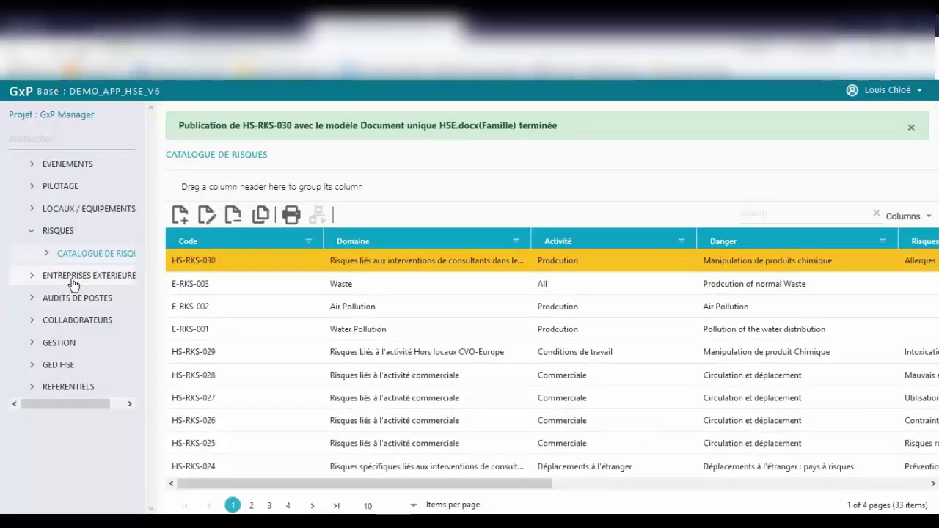
# - Begin a new record in the Audits de Postes table with the date 11/03/2019
pyautogui.click(32, 300)
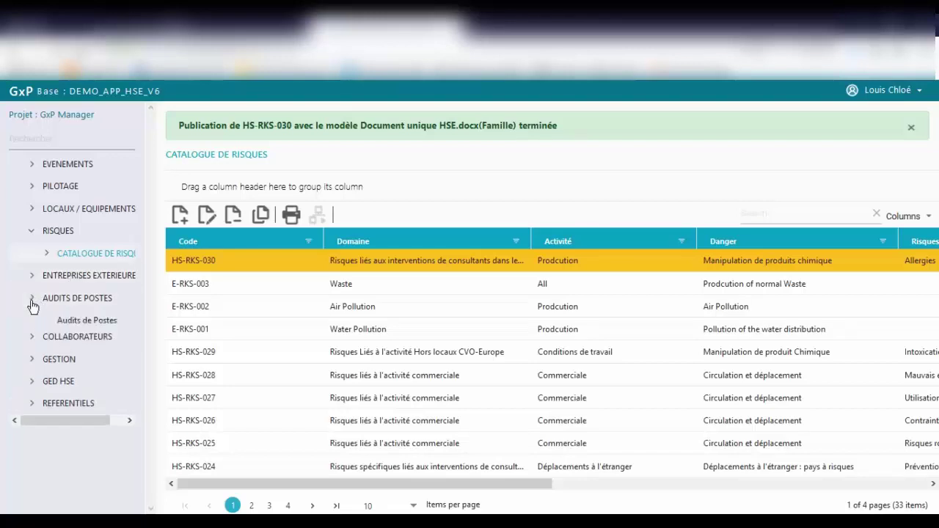
pyautogui.click(88, 326)
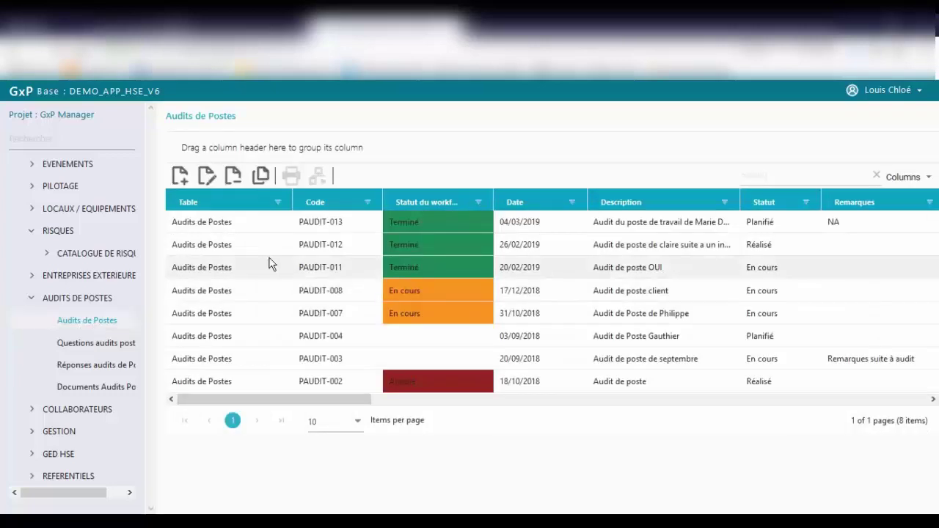
pyautogui.click(181, 178)
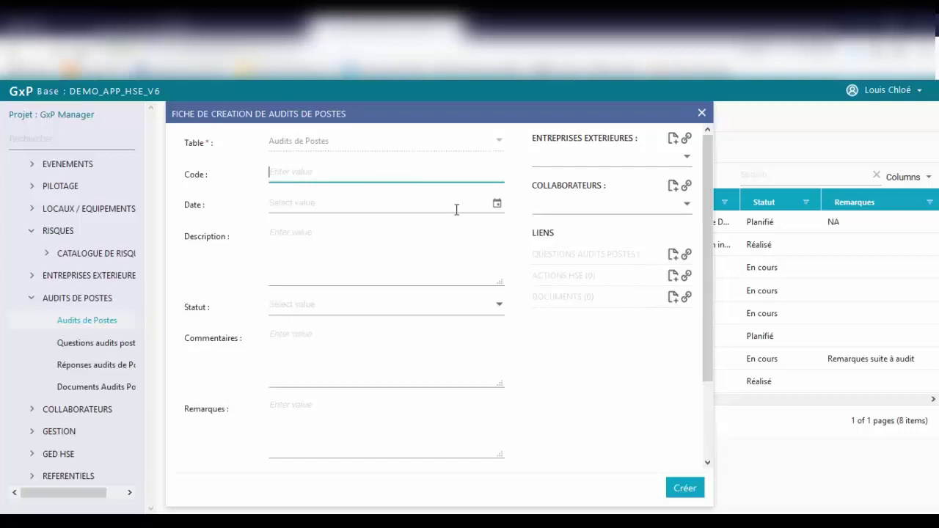
pyautogui.click(496, 203)
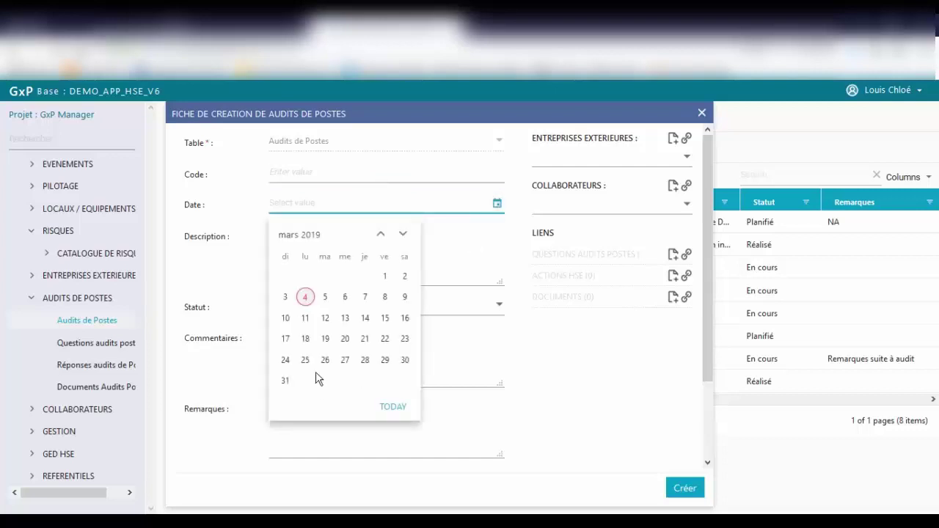
pyautogui.click(305, 320)
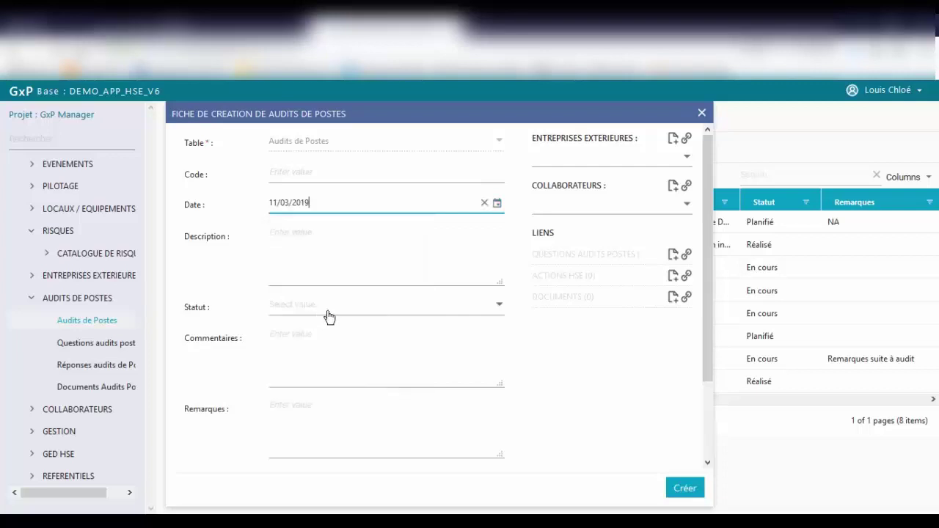
# - Link the first listed collaborator to the audit, describe it as that employee's audit de poste, and set status Planifié and comment "audit annuelle"
pyautogui.click(687, 187)
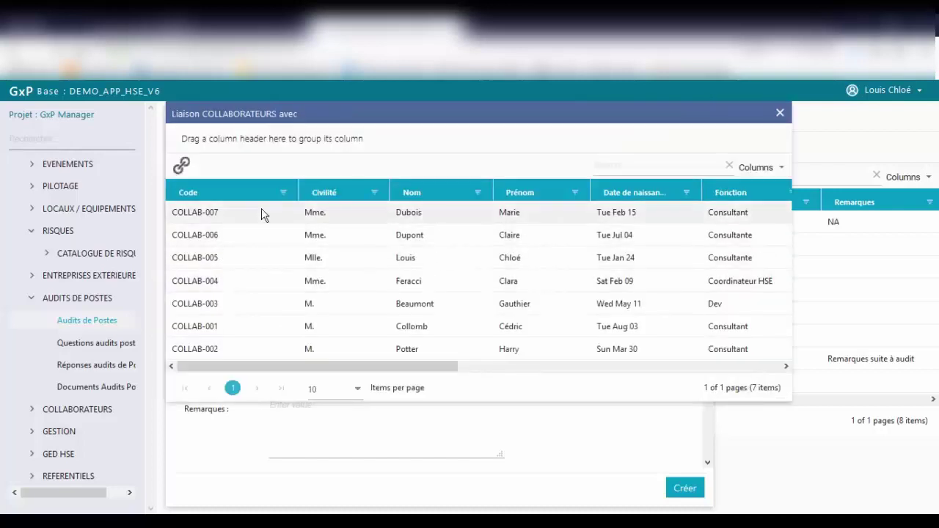
pyautogui.click(263, 212)
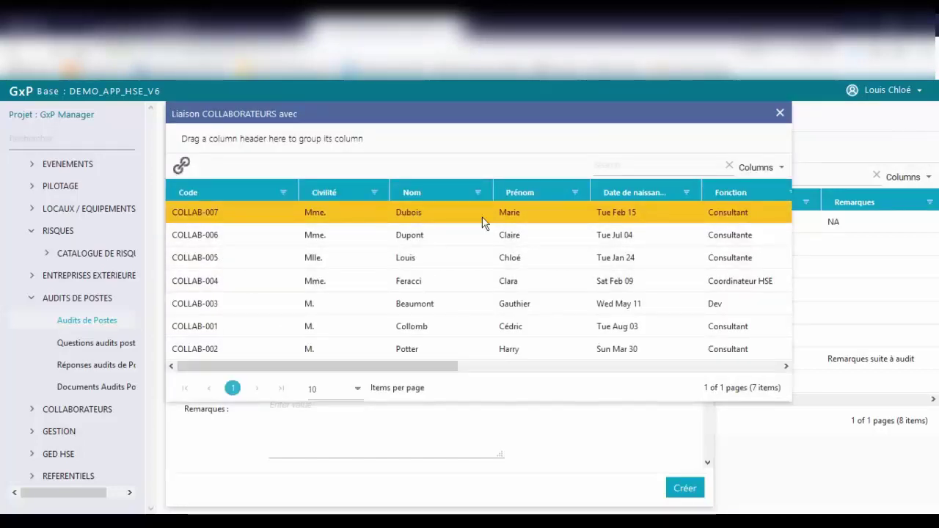
pyautogui.click(181, 165)
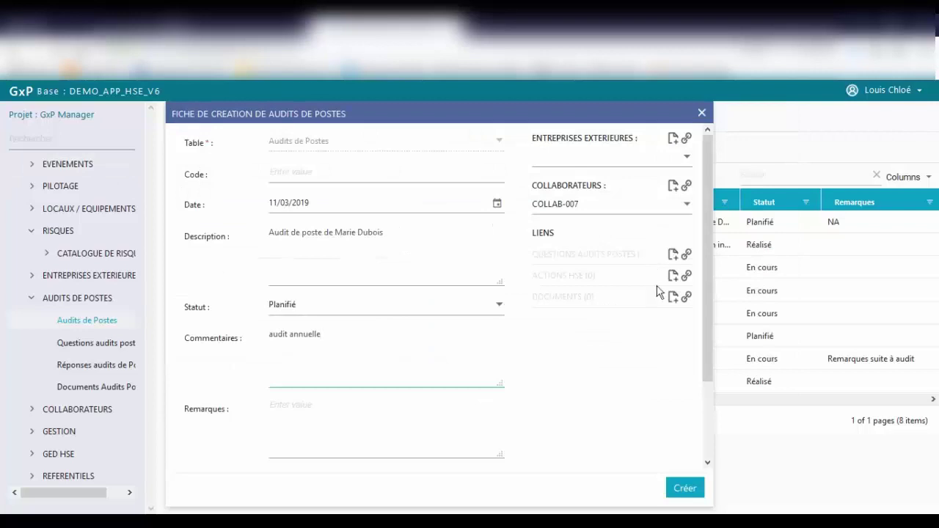
# - Link the audit questions QUEST-037 through QUEST-044 to the new workstation audit
pyautogui.moveTo(657, 285); pyautogui.dragTo(692, 260)
pyautogui.click(687, 256)
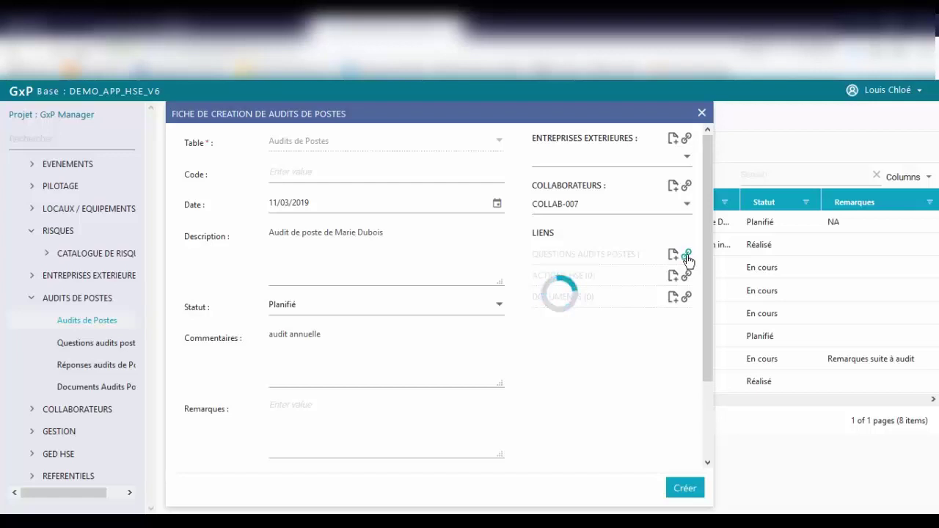
pyautogui.click(300, 212)
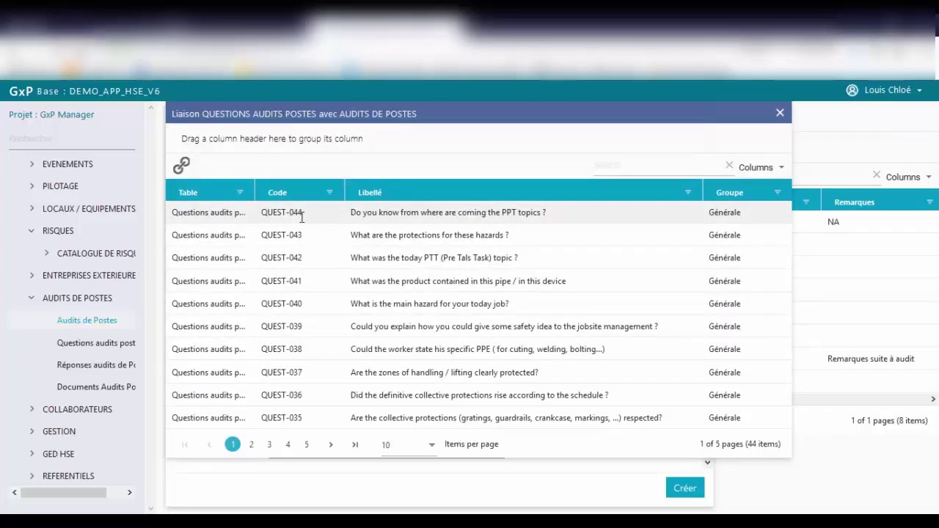
pyautogui.click(301, 257)
pyautogui.click(301, 281)
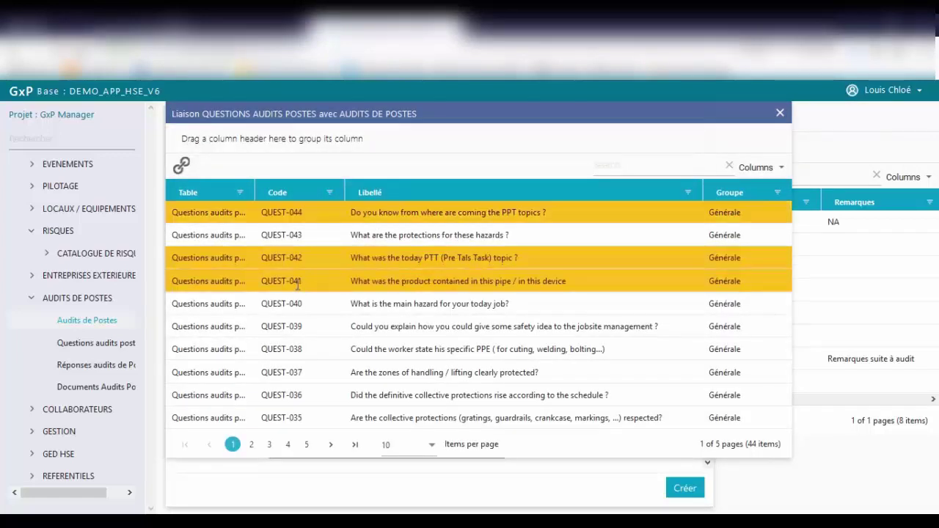
pyautogui.click(294, 371)
pyautogui.keyDown('shift'); pyautogui.click(290, 349); pyautogui.keyUp('shift')
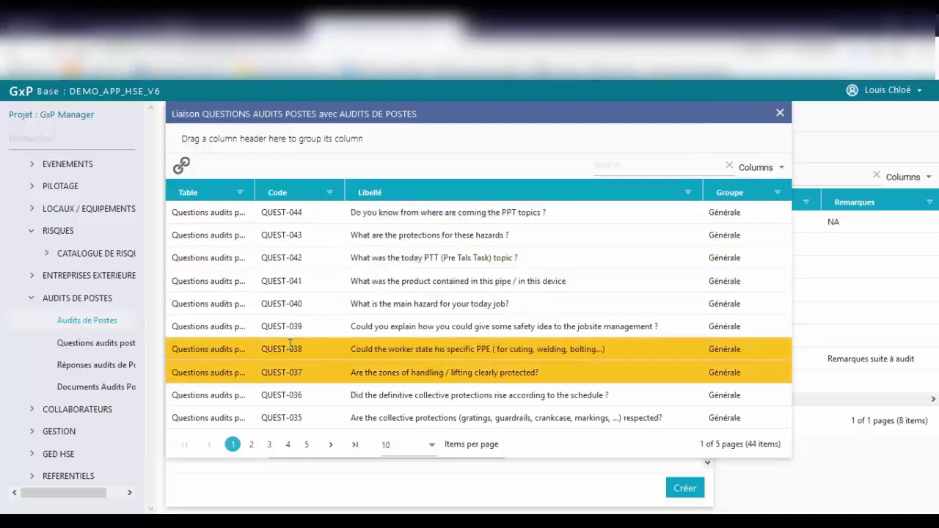
pyautogui.keyDown('shift'); pyautogui.click(280, 247); pyautogui.keyUp('shift')
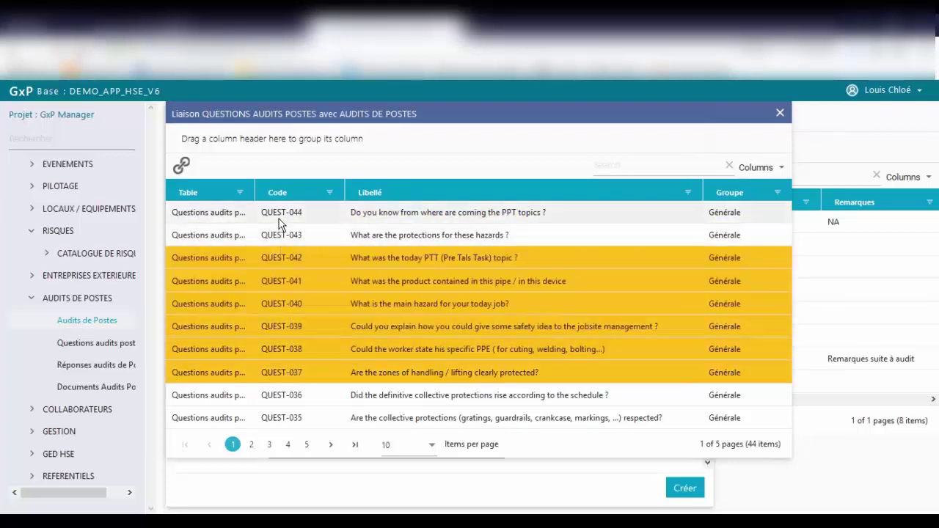
pyautogui.keyDown('shift'); pyautogui.click(281, 217); pyautogui.keyUp('shift')
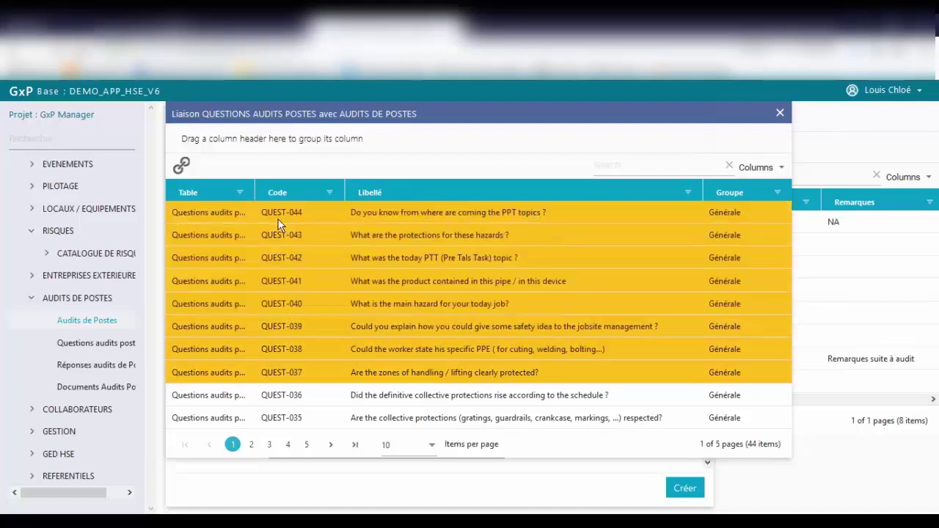
pyautogui.click(181, 170)
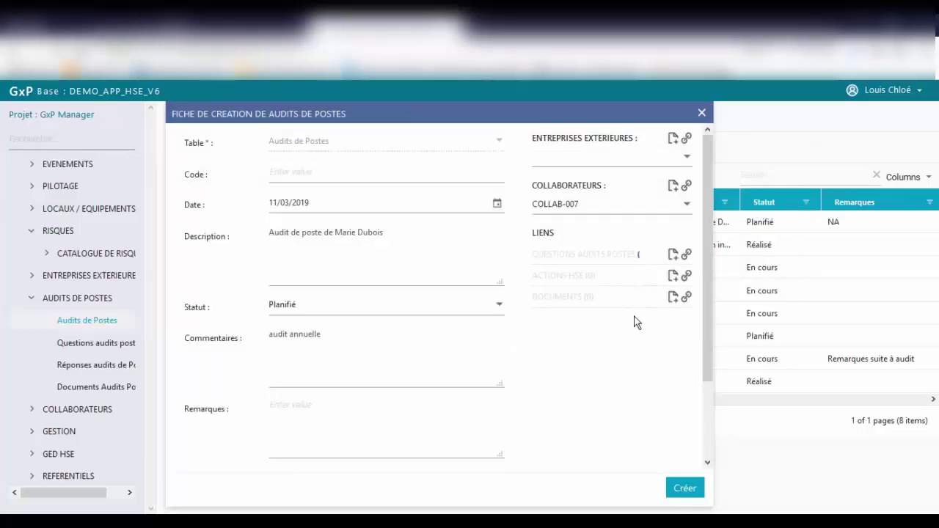
# - Check the remaining fields of the audit form and create the workstation audit
pyautogui.scroll(-1, 544, 347)
pyautogui.scroll(-1, 546, 346)
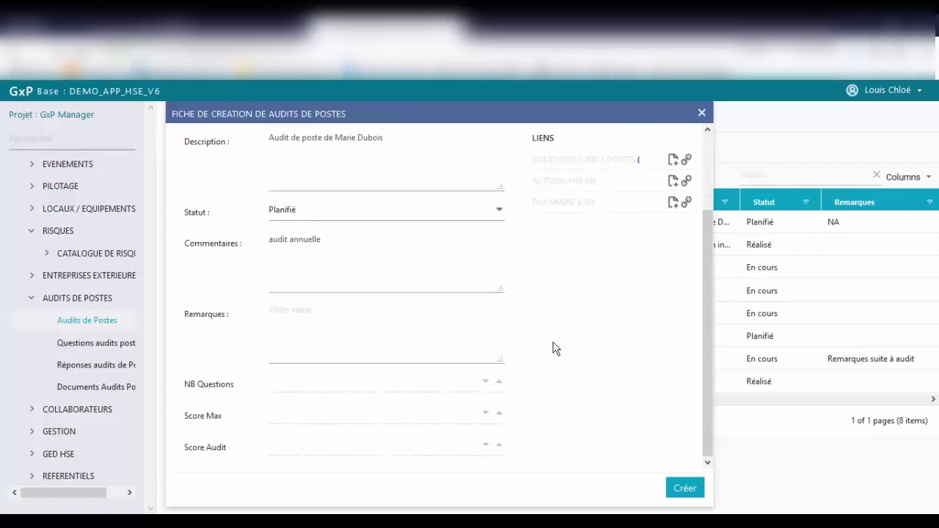
pyautogui.click(679, 484)
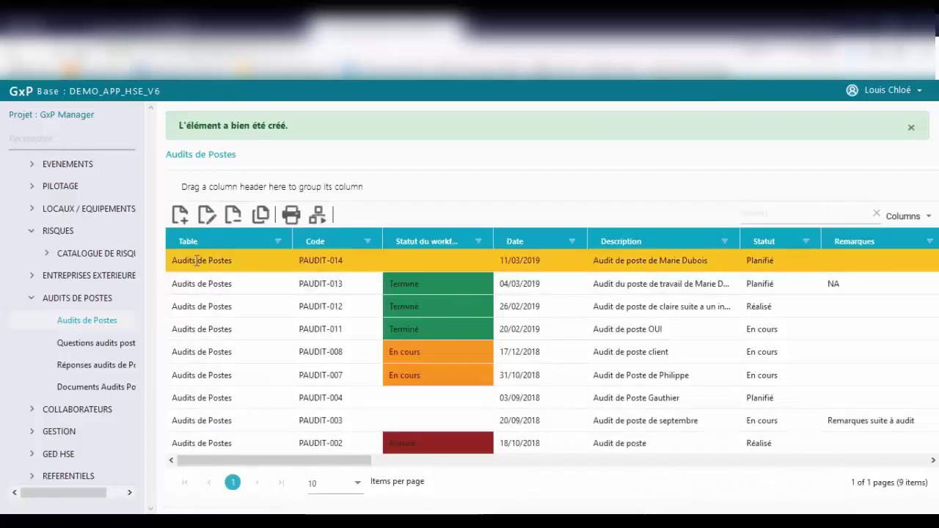
# - Start a workflow for the new audit and assign your own account as Titulaire for the Audite réalisé and Vérifié stages
pyautogui.click(320, 222)
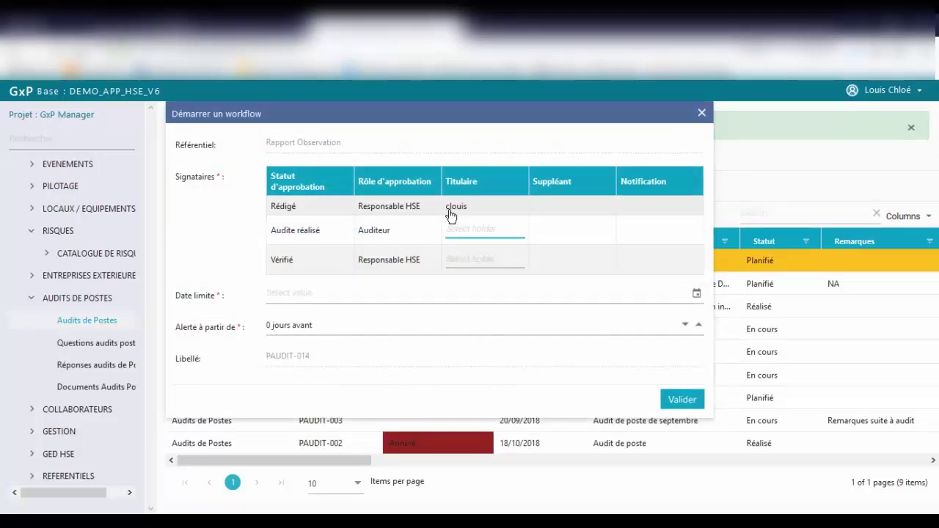
pyautogui.click(488, 235)
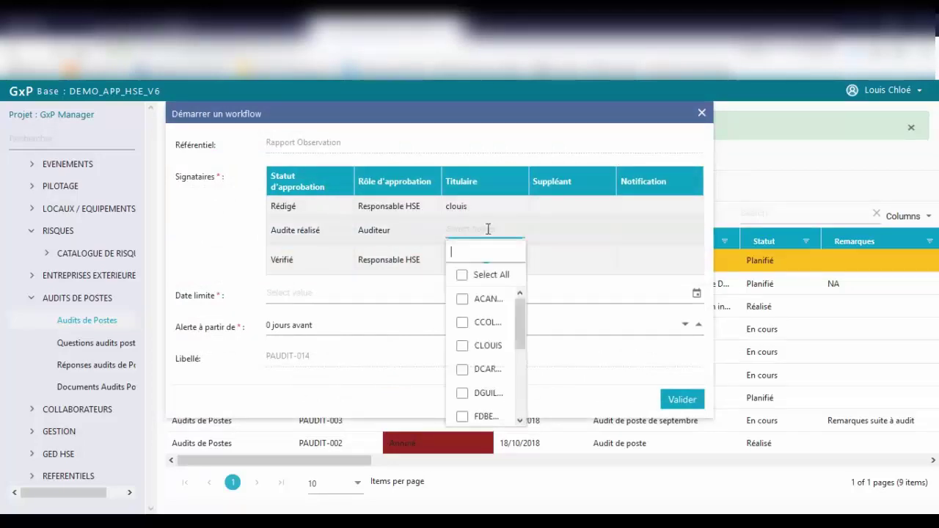
pyautogui.click(485, 225)
pyautogui.click(485, 225)
pyautogui.click(462, 345)
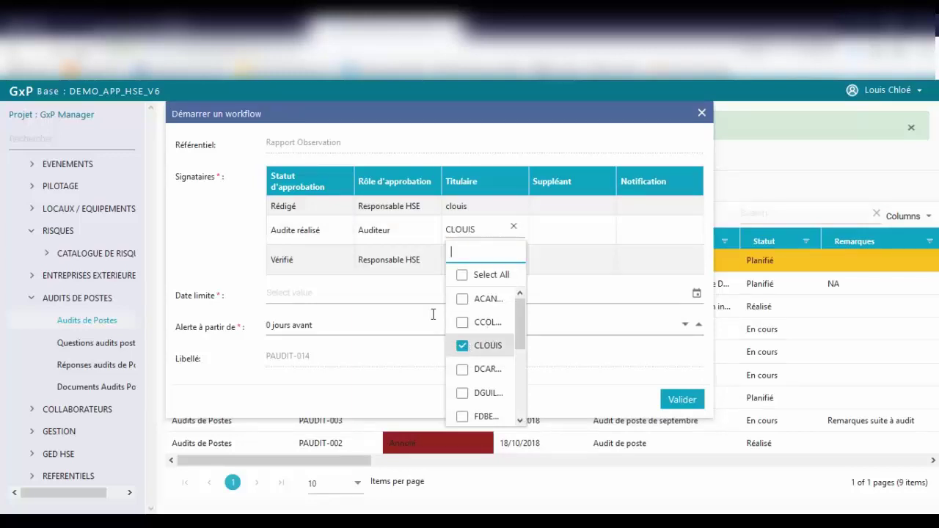
pyautogui.click(389, 265)
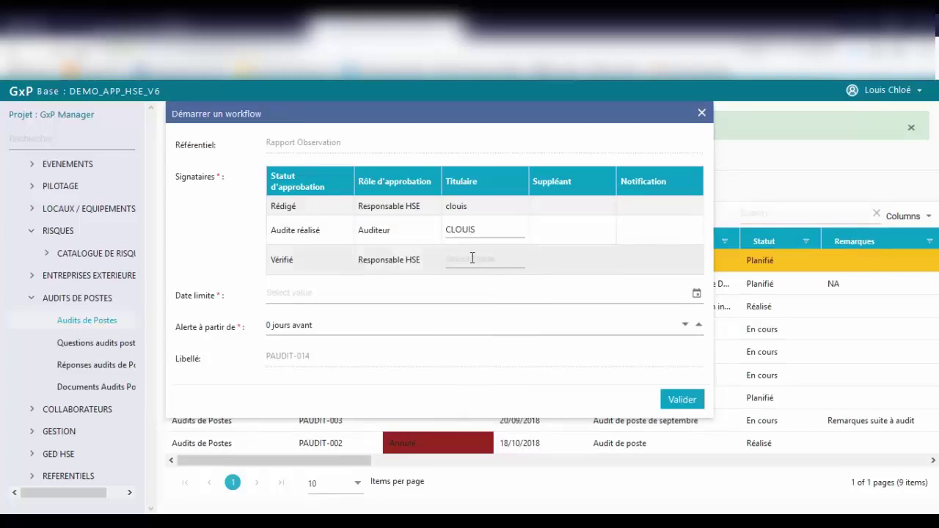
pyautogui.click(494, 260)
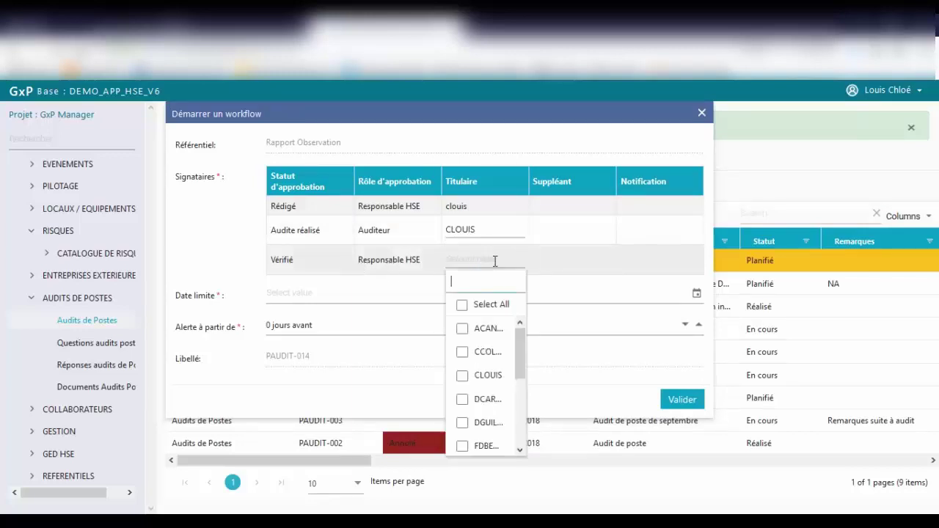
pyautogui.click(462, 376)
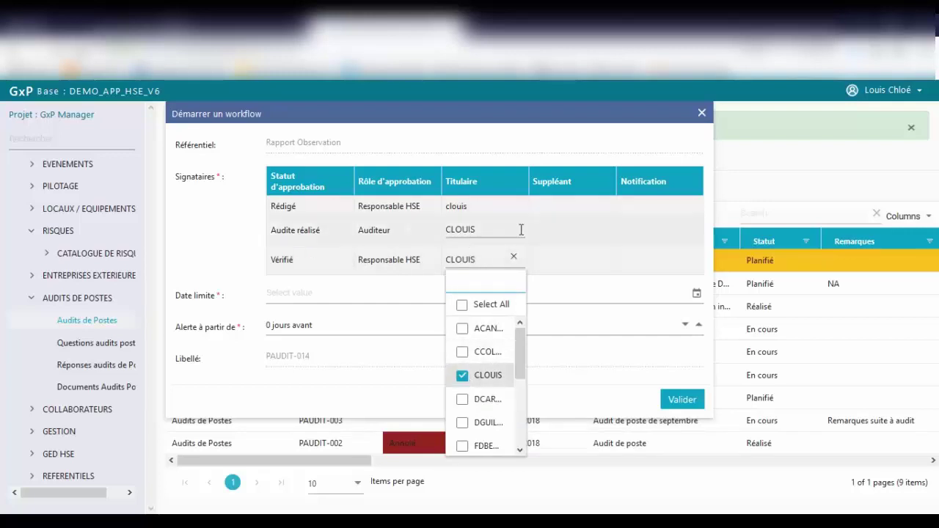
pyautogui.click(587, 225)
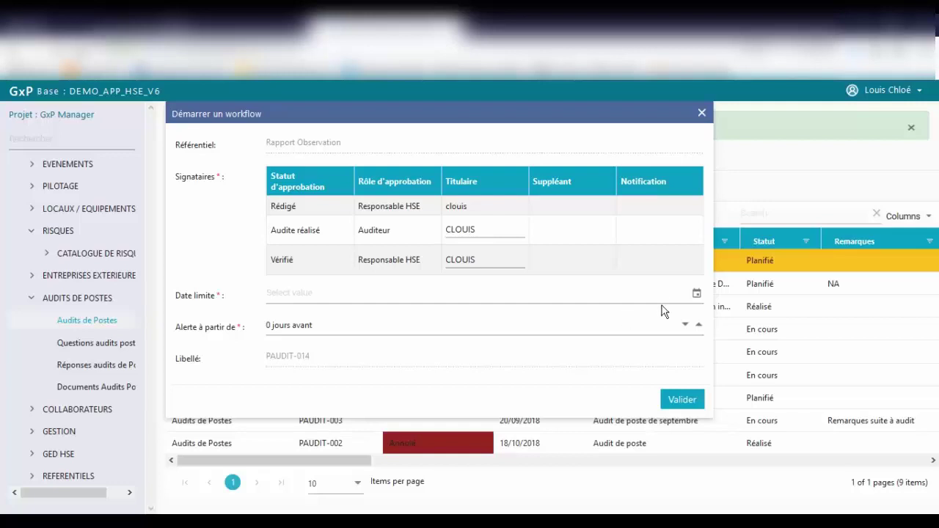
# - Set the workflow's Date limite to 19/03/2019 with an alert from 3 jours avant, and submit it for authentication
pyautogui.click(701, 297)
pyautogui.click(321, 428)
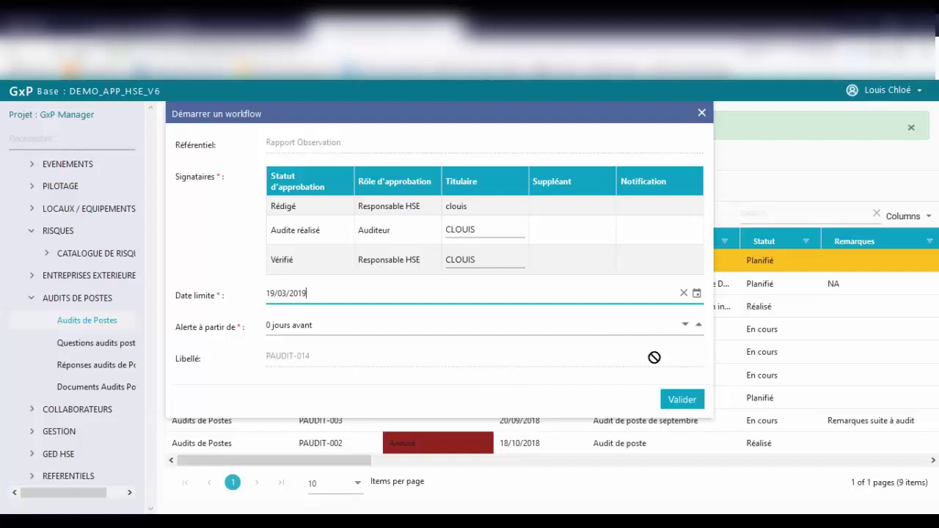
pyautogui.click(697, 325)
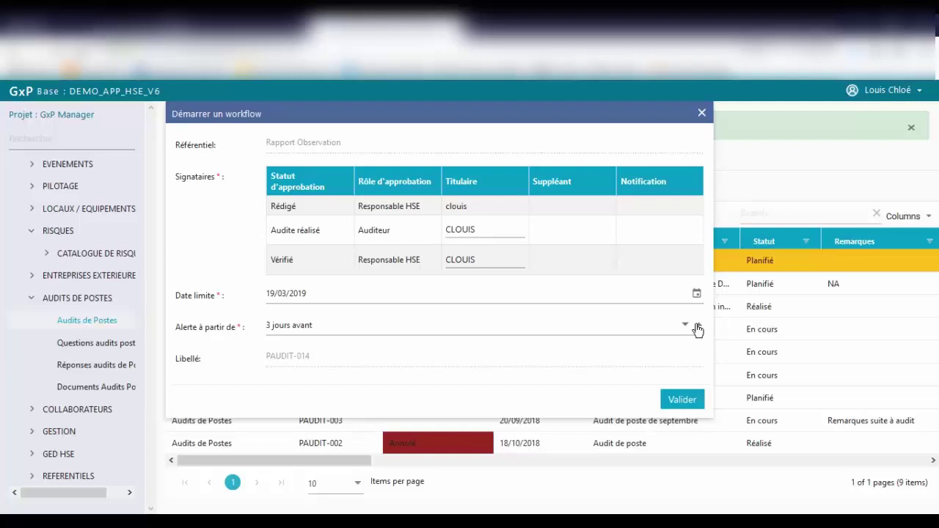
pyautogui.click(676, 402)
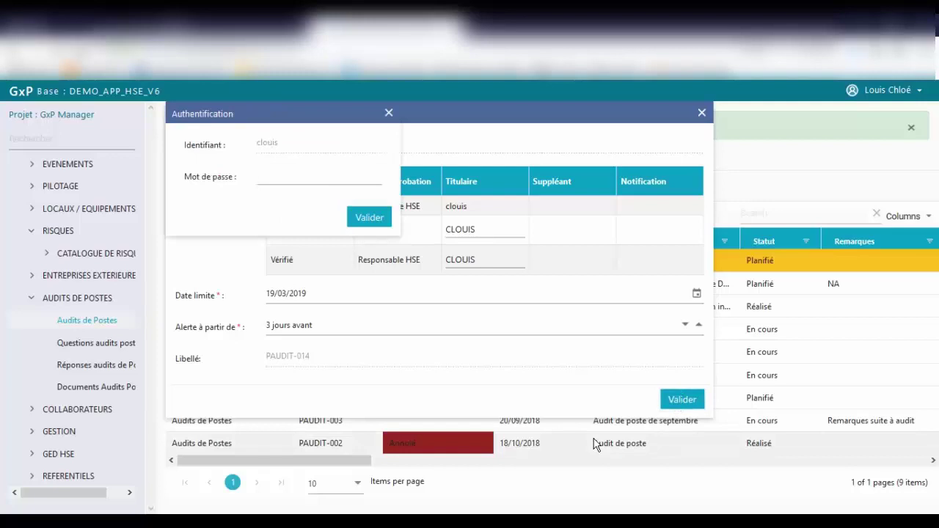
# - Authenticate the new workflow with the account password, and open PAUDIT-014 from the home page's Workflows à signer list
pyautogui.write('•')
pyautogui.click(372, 218)
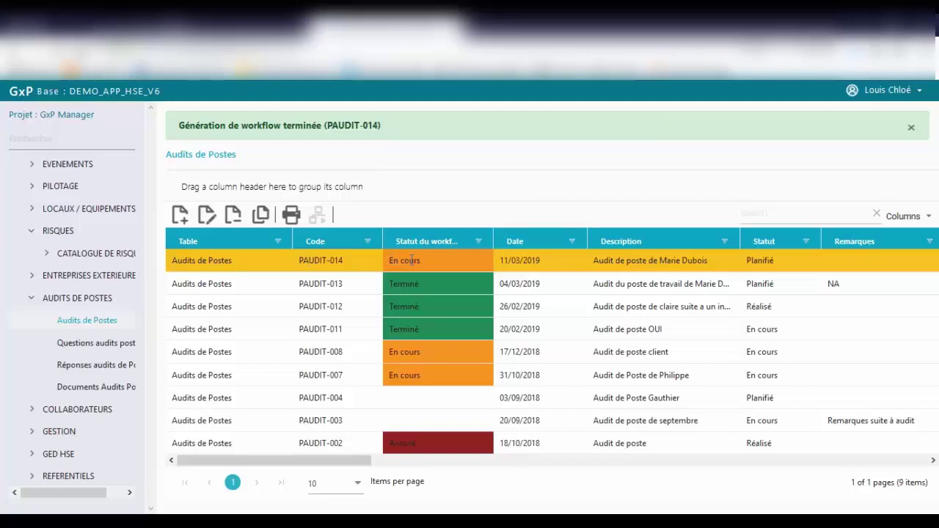
pyautogui.click(23, 93)
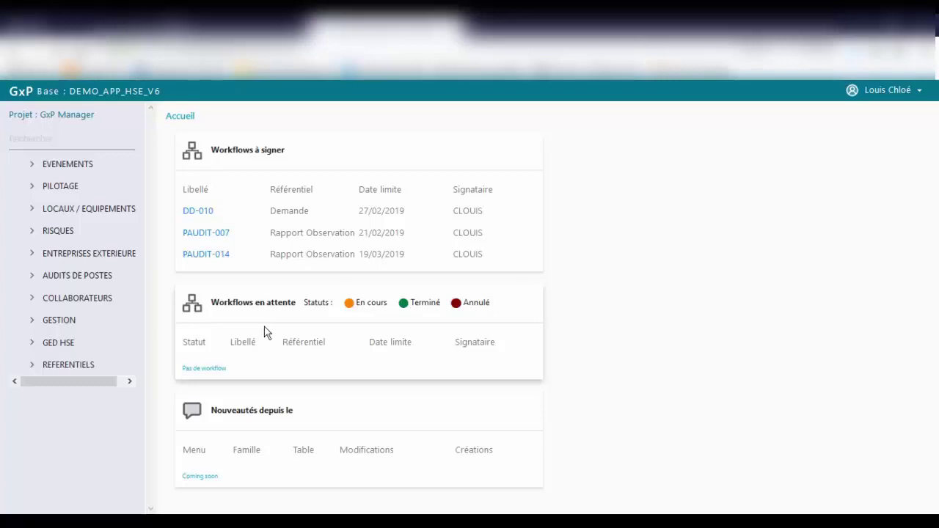
pyautogui.click(207, 257)
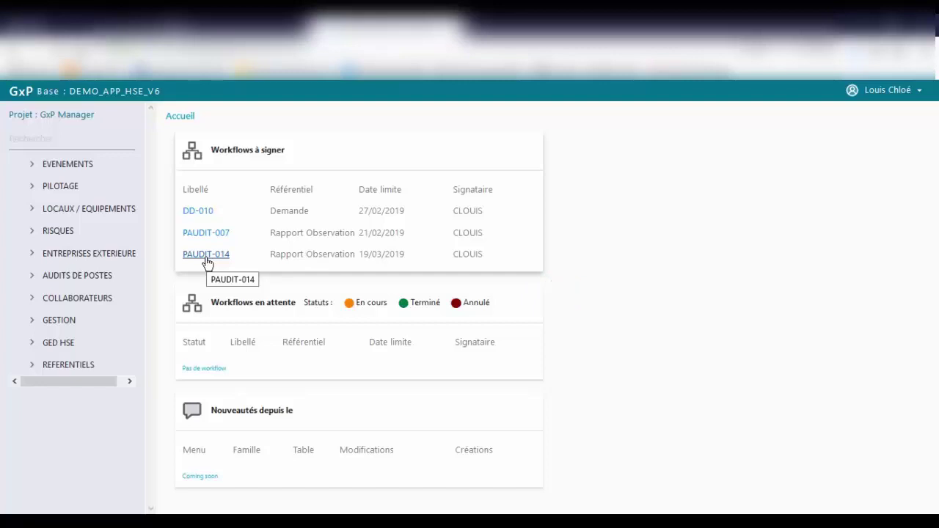
pyautogui.click(210, 257)
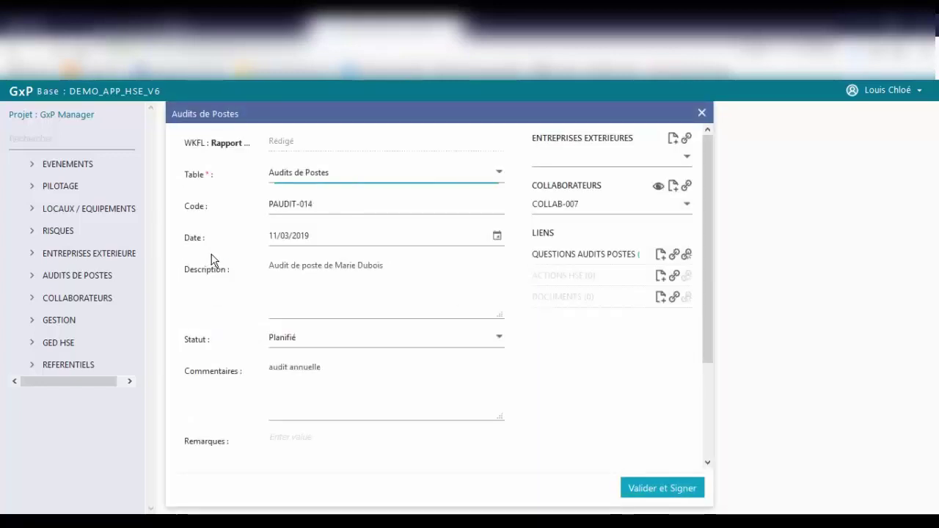
# - Open the audit's linked questions and answer QUEST-044 with Totaly respect and QUEST-043 with Not Respect
pyautogui.click(638, 257)
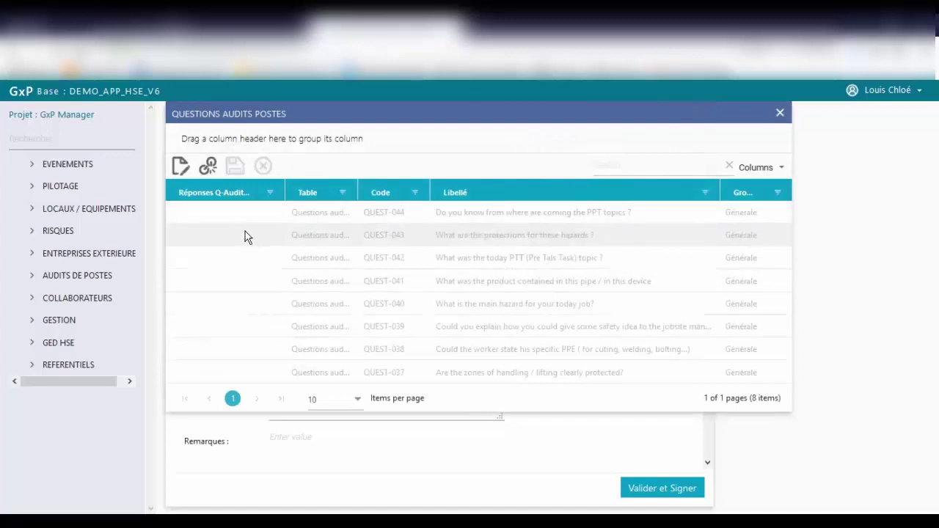
pyautogui.click(260, 218)
pyautogui.click(273, 212)
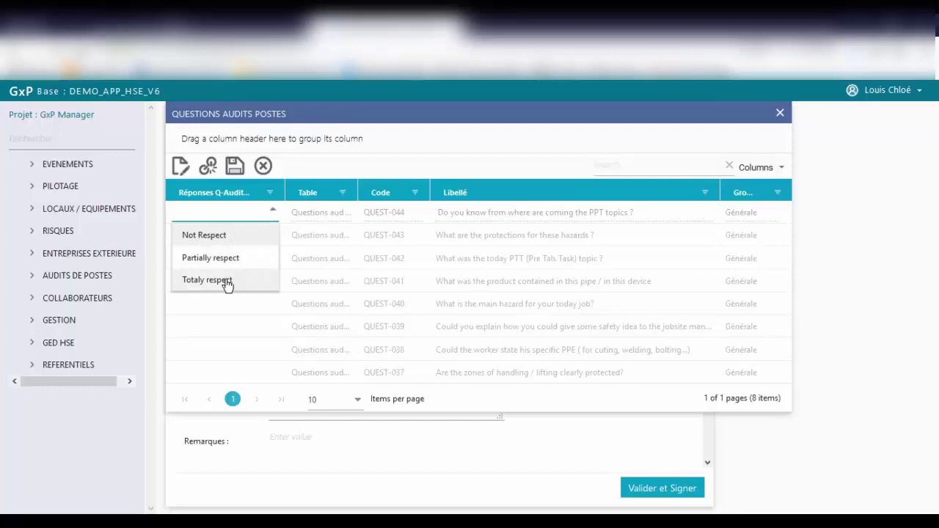
pyautogui.click(234, 279)
pyautogui.click(270, 237)
pyautogui.click(272, 237)
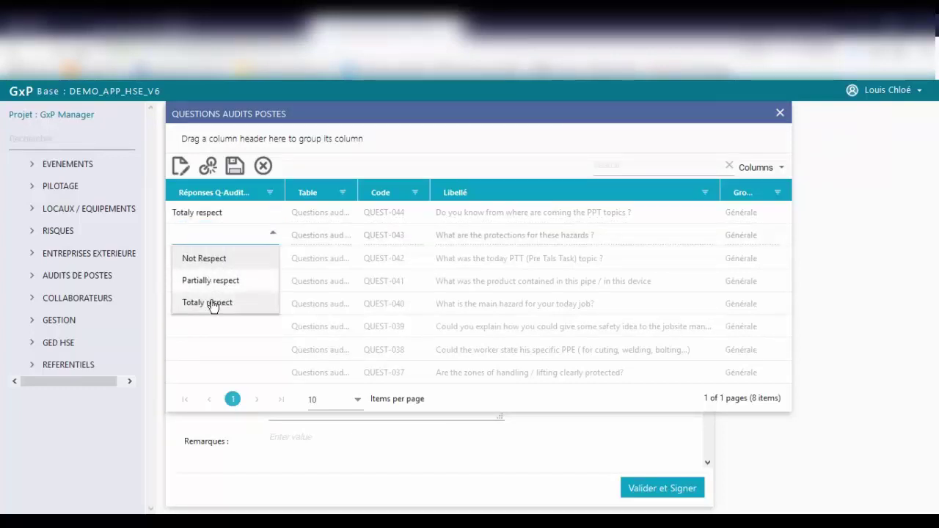
pyautogui.click(205, 259)
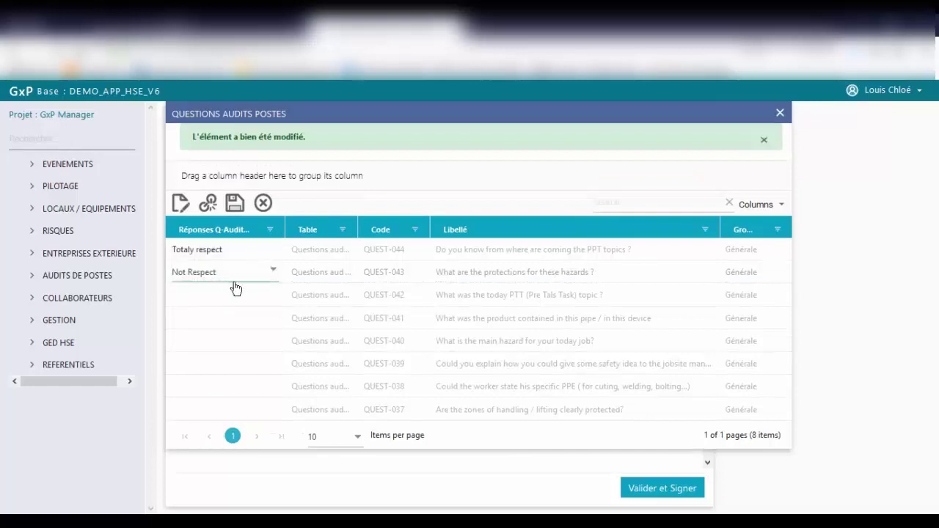
# - Answer QUEST-042 with Partially respect, QUEST-041 with Totaly respect and QUEST-040 with Not Respect, and save the answers
pyautogui.click(268, 297)
pyautogui.click(273, 294)
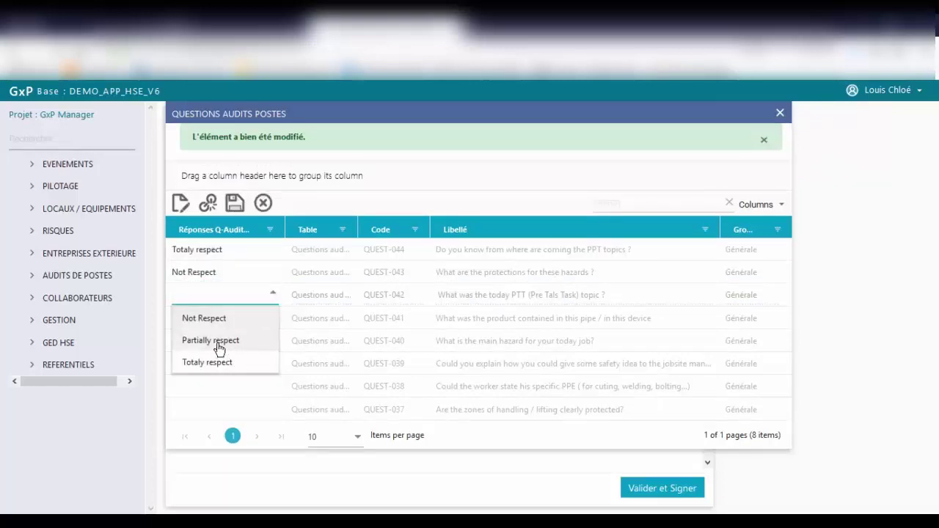
pyautogui.click(220, 344)
pyautogui.click(276, 319)
pyautogui.click(268, 322)
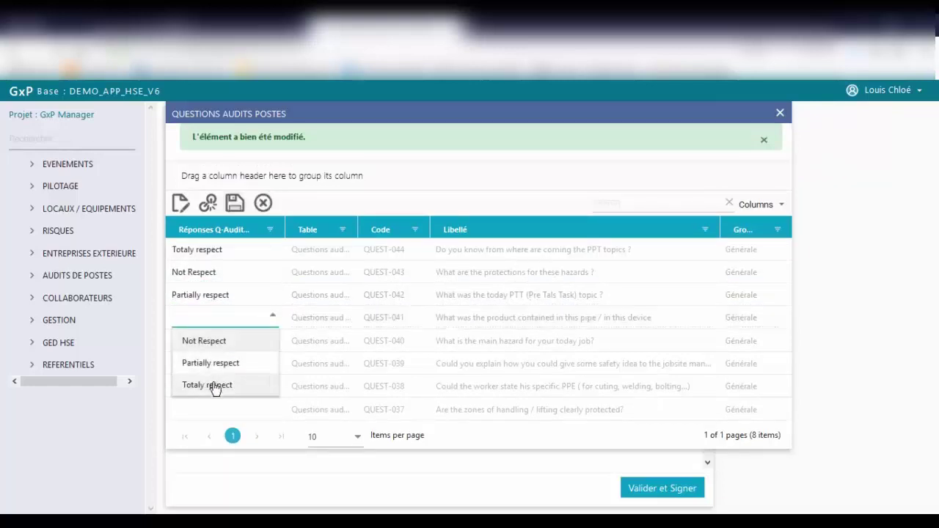
pyautogui.click(218, 384)
pyautogui.click(268, 345)
pyautogui.click(240, 346)
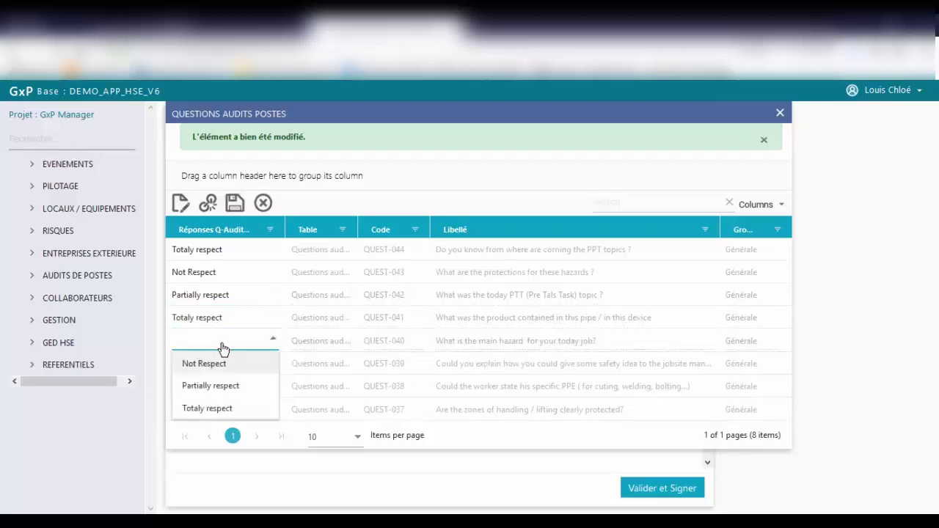
pyautogui.click(223, 364)
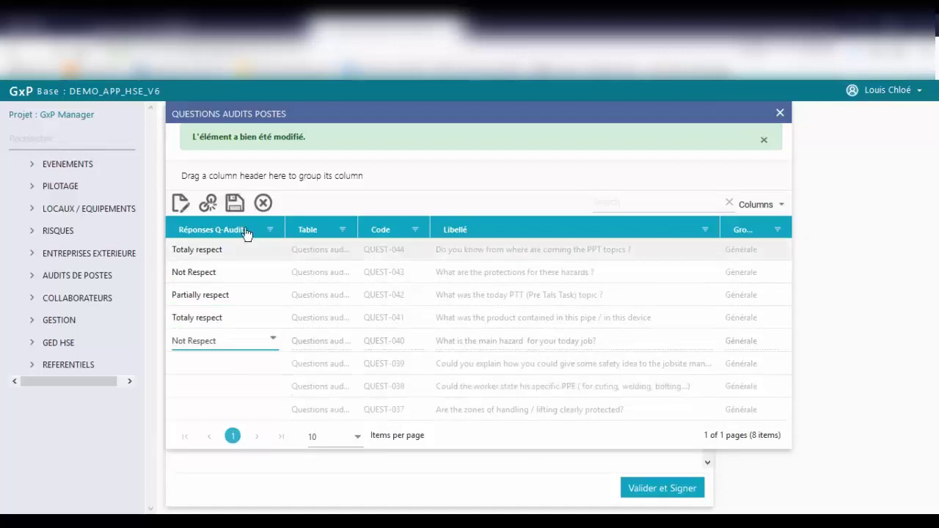
pyautogui.click(235, 203)
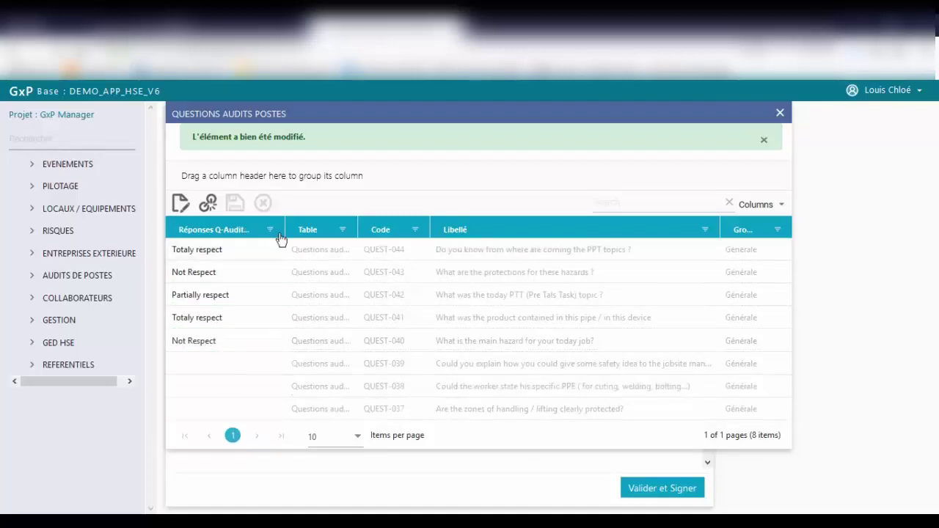
pyautogui.click(781, 115)
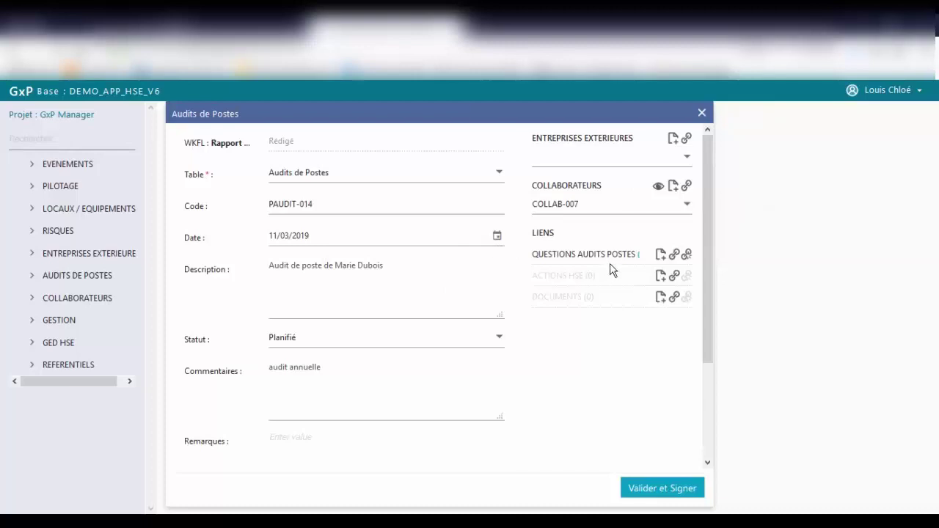
# - Link the existing HSE action Act-001_6991, Afficher le plan d'évacuation, to the audit
pyautogui.click(674, 277)
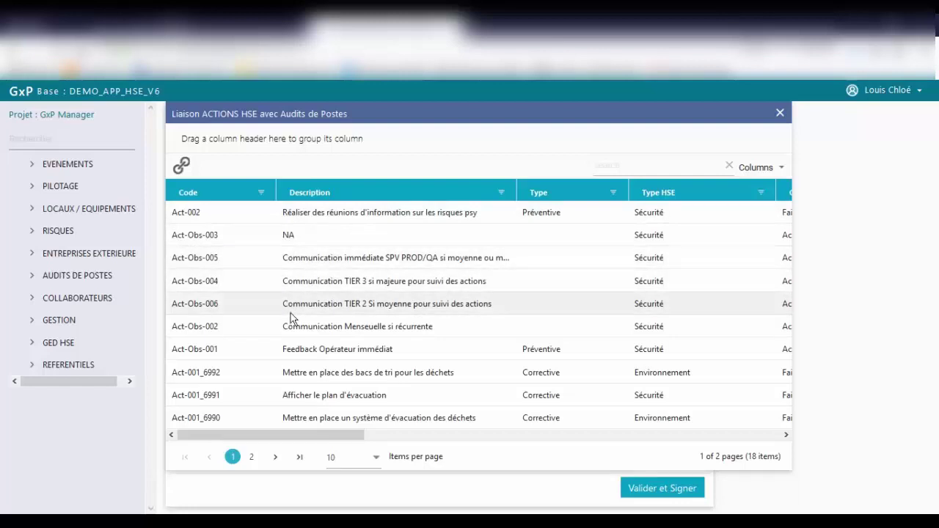
pyautogui.click(237, 397)
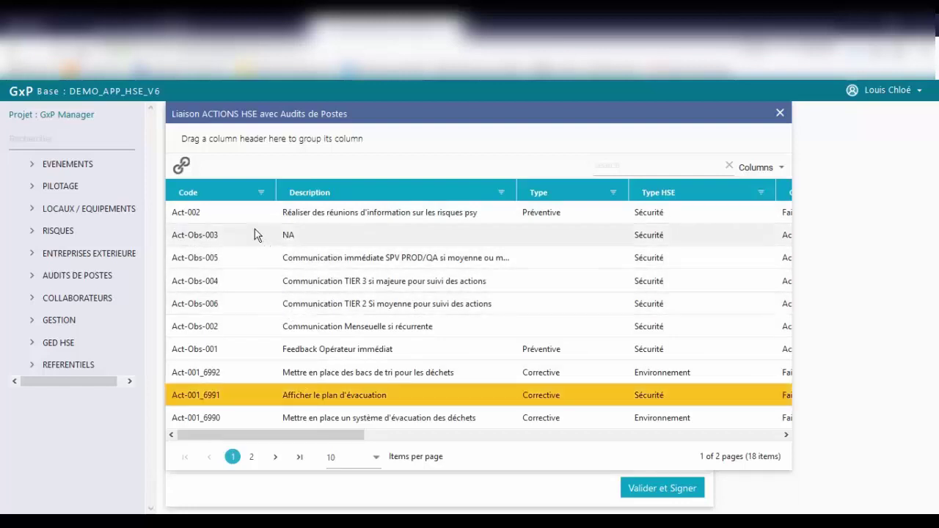
pyautogui.click(182, 166)
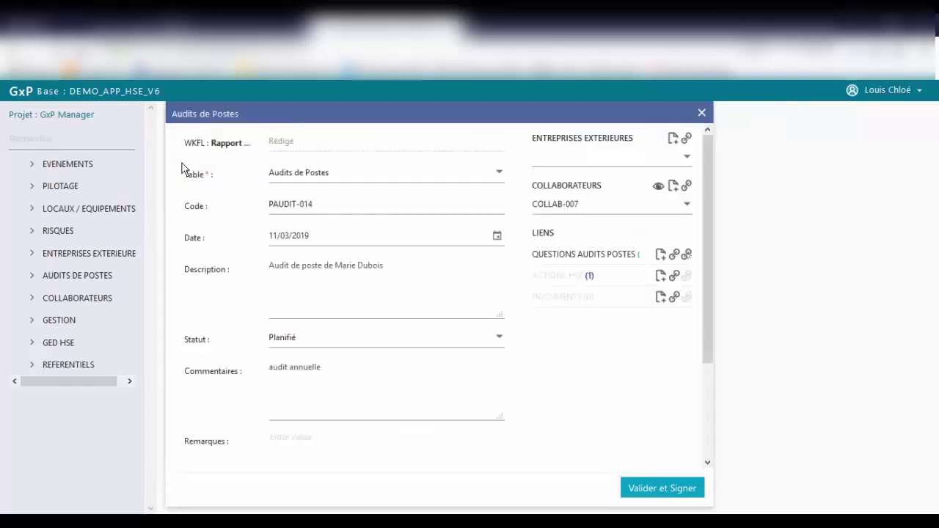
# - Start a new HSE action for the audit in the Actions HSE table, describing safety-rules training for the audited employee
pyautogui.click(661, 277)
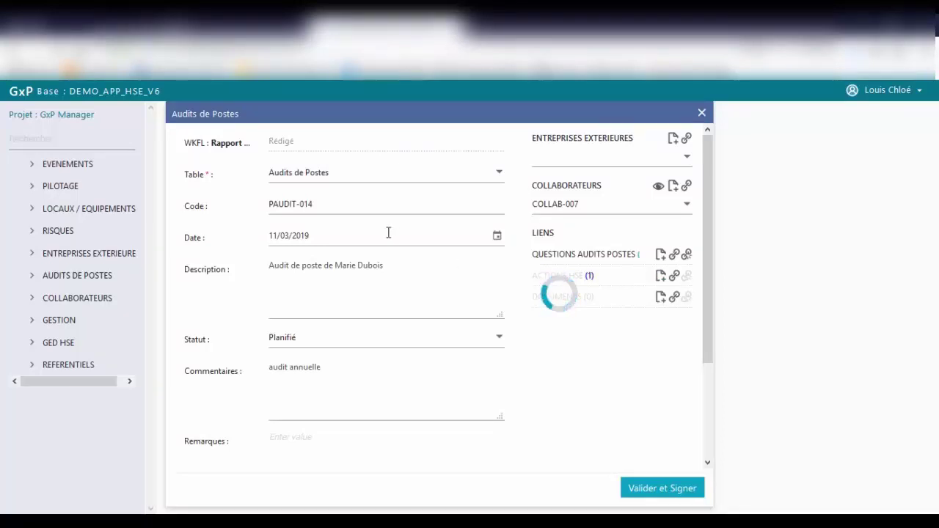
pyautogui.click(305, 210)
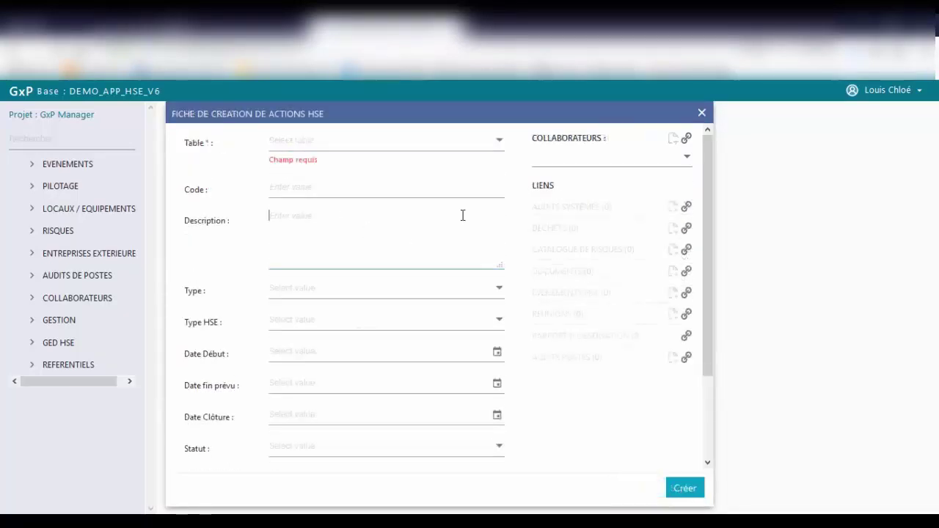
pyautogui.click(447, 153)
pyautogui.click(297, 163)
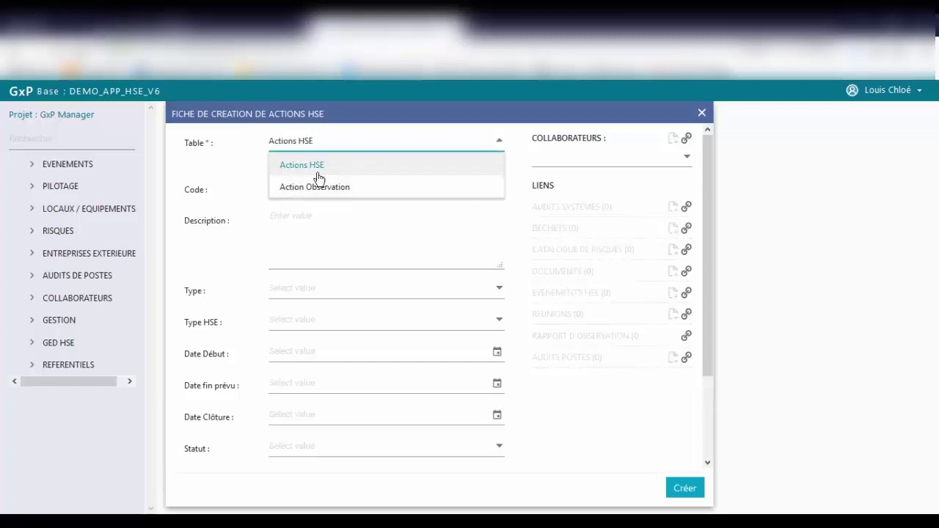
pyautogui.click(292, 210)
pyautogui.write('Former Mme Dubois aux régles de sécurité')
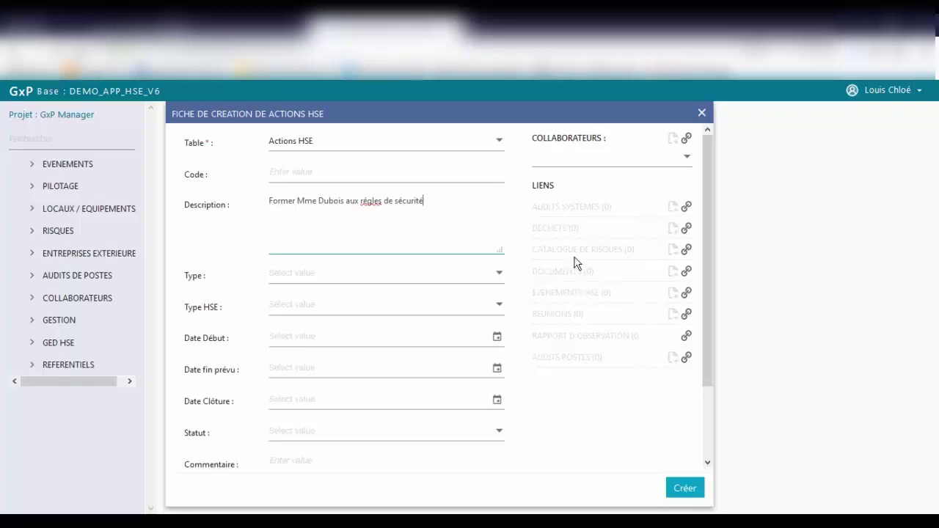
# - Link the collaborator with the function Coordinateur HSE to the new action and create it
pyautogui.click(686, 138)
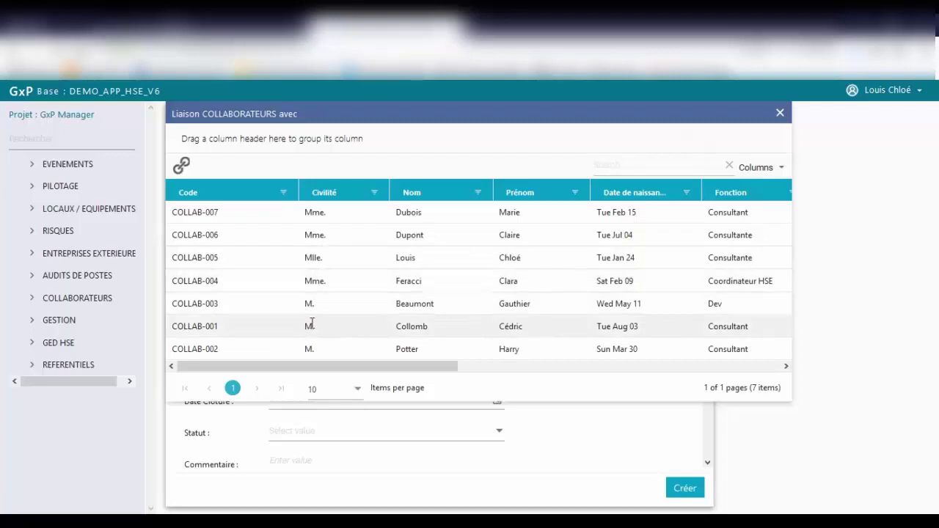
pyautogui.click(308, 283)
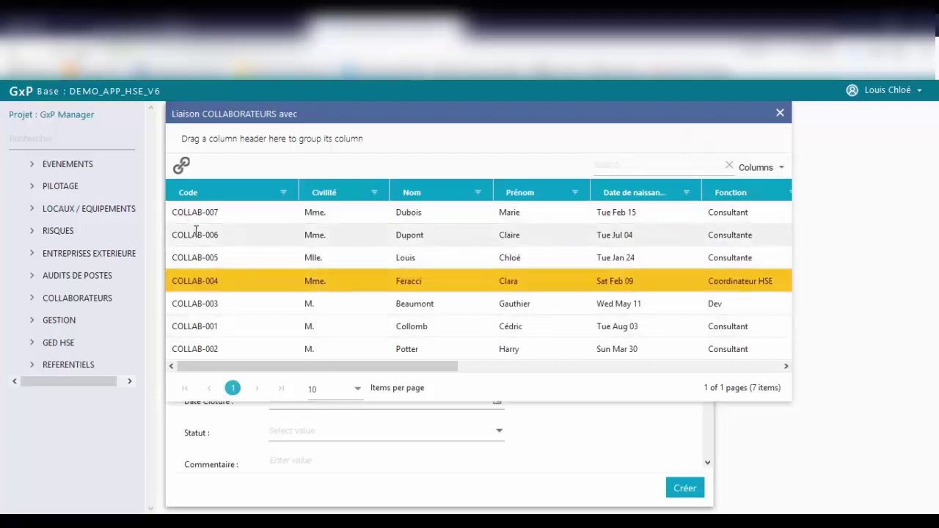
pyautogui.click(182, 165)
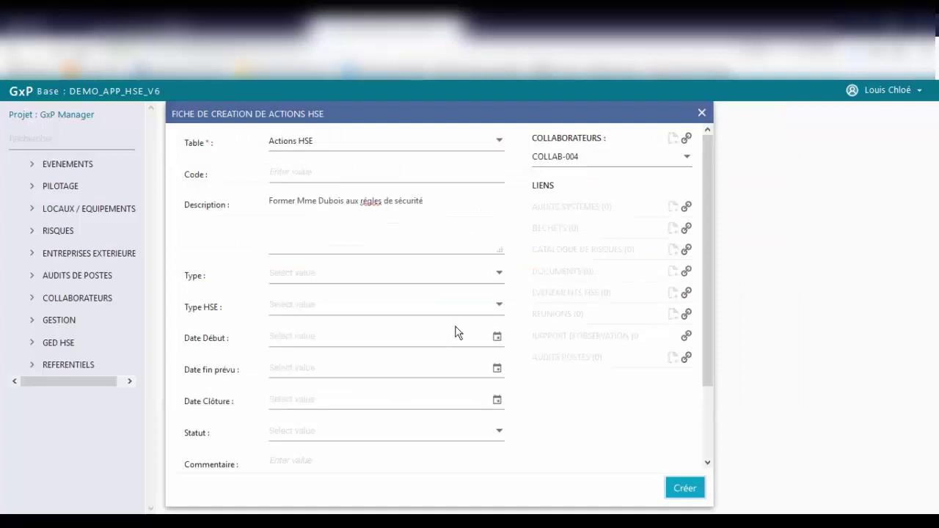
pyautogui.click(678, 490)
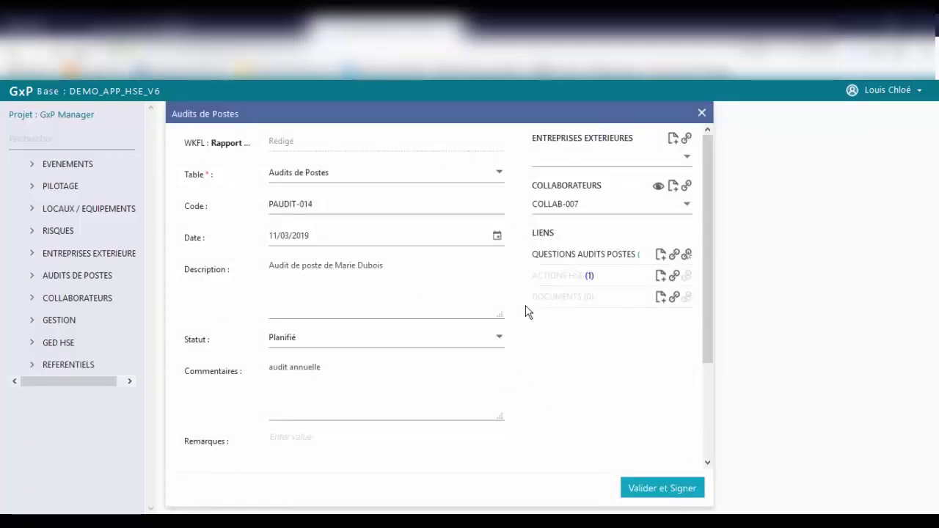
# - Validate the audit and sign its Audite réalisé workflow stage with Approuver, authenticating with the account password
pyautogui.click(658, 488)
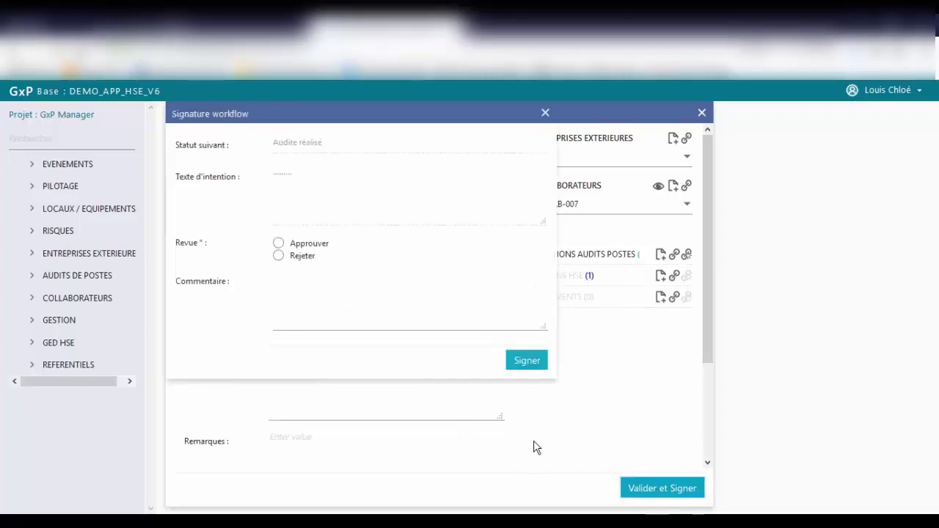
pyautogui.click(279, 243)
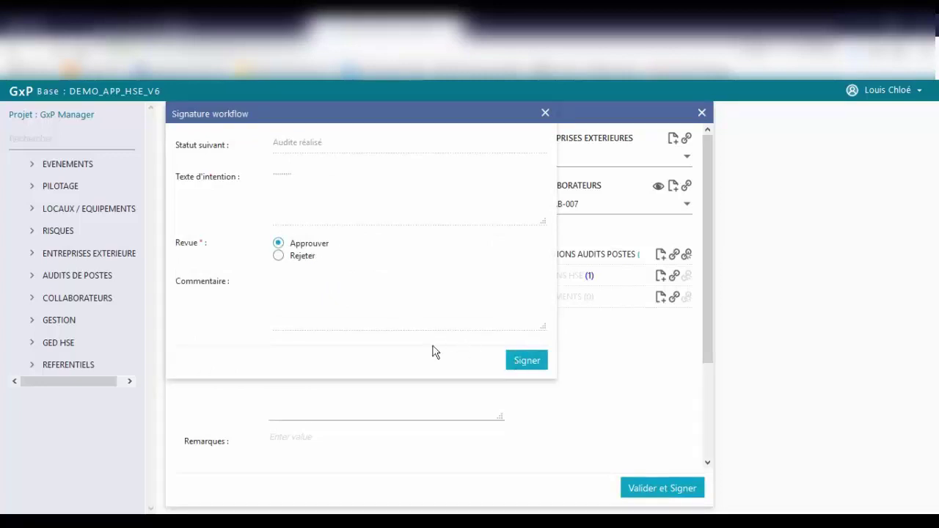
pyautogui.click(520, 361)
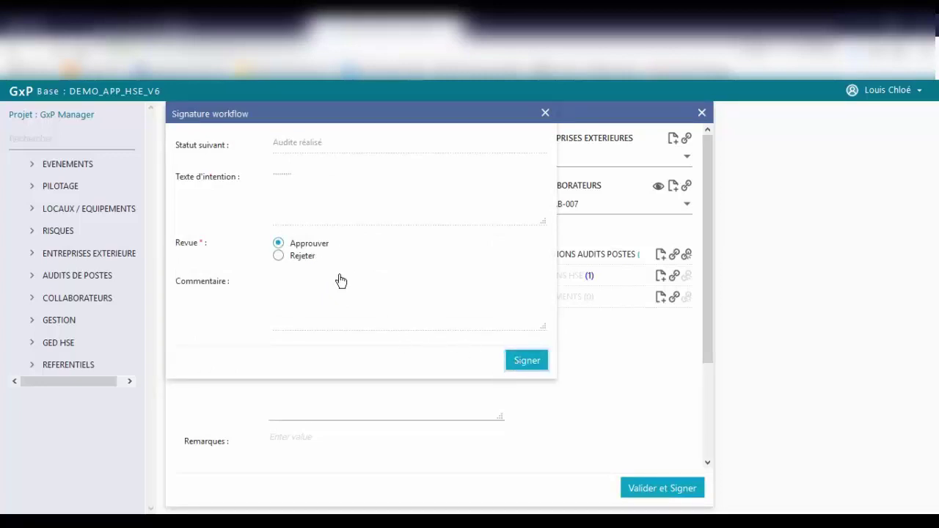
pyautogui.click(517, 364)
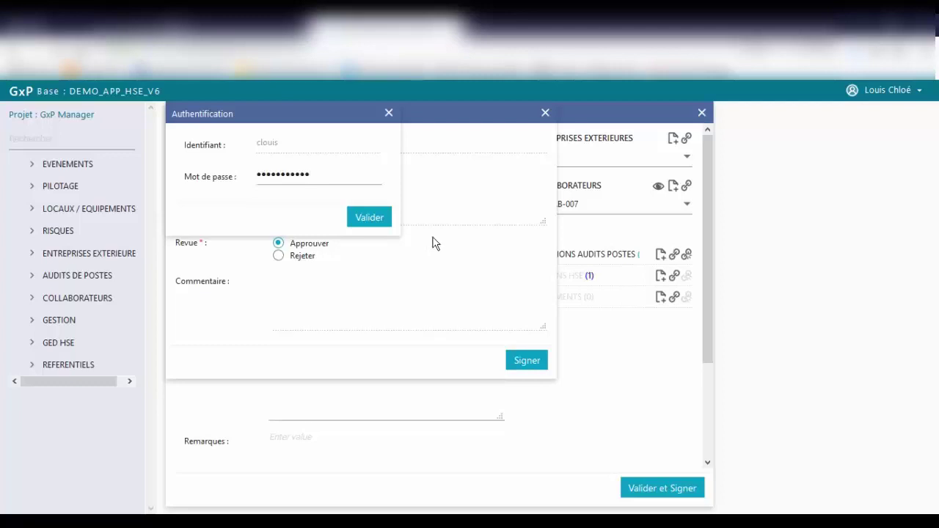
pyautogui.click(370, 219)
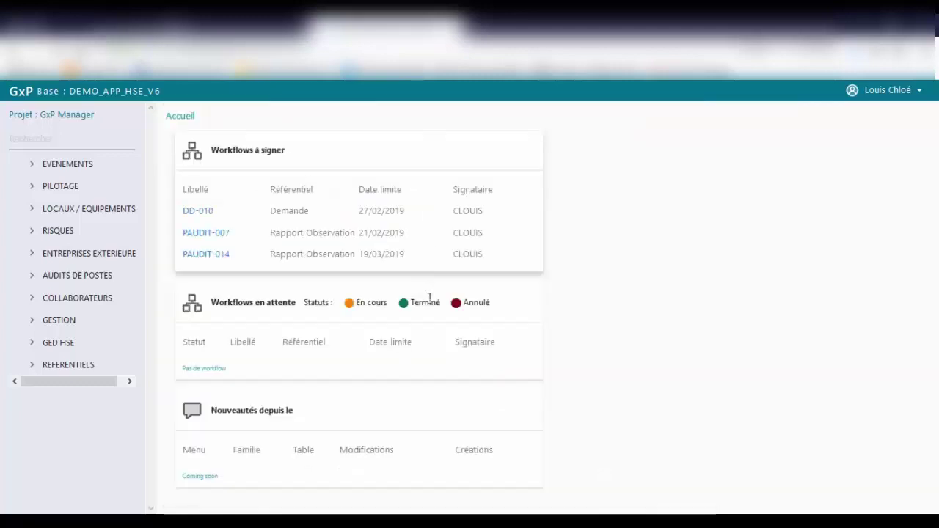
# - Reopen PAUDIT-014 from the workflows to sign and review its question answers, linked actions and audit score
pyautogui.click(212, 257)
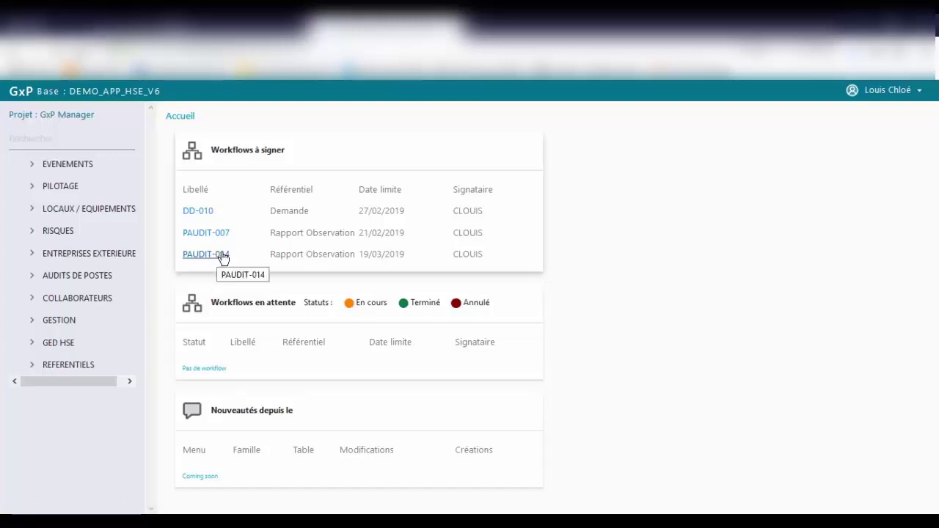
pyautogui.click(219, 255)
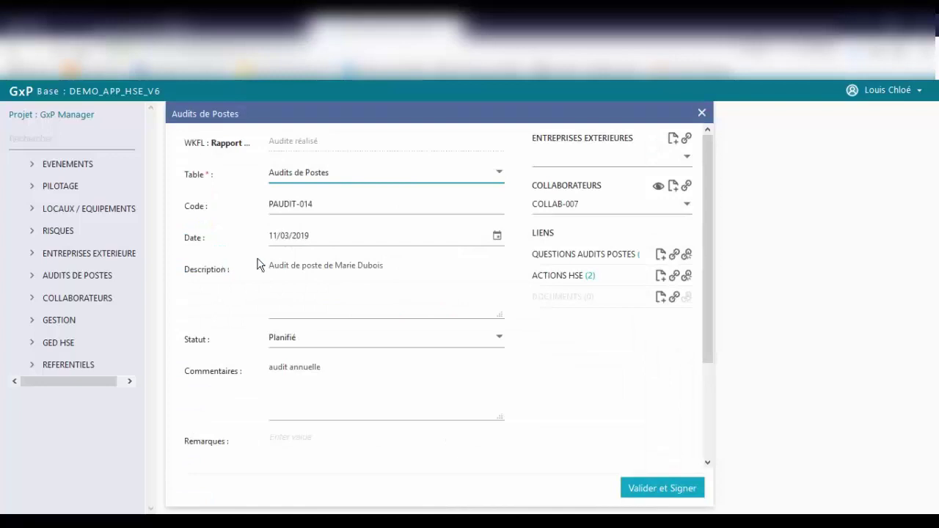
pyautogui.click(634, 255)
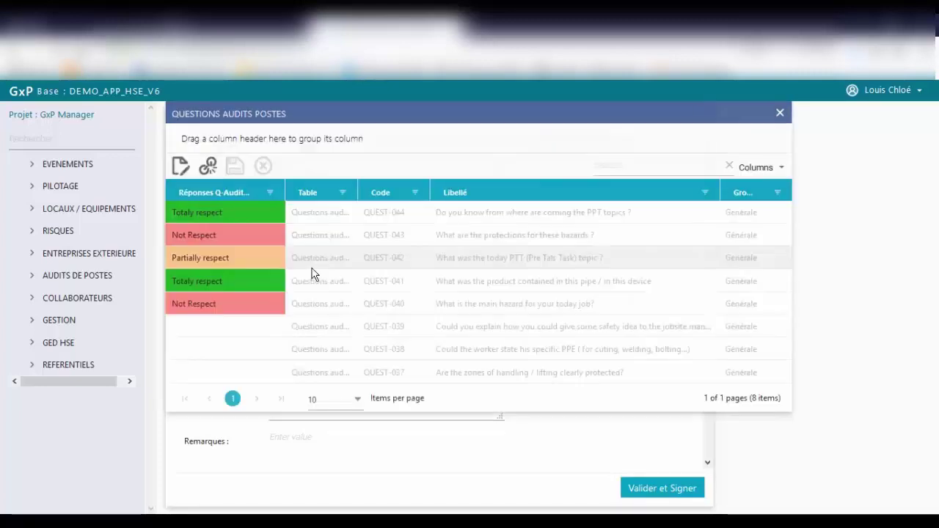
pyautogui.click(779, 114)
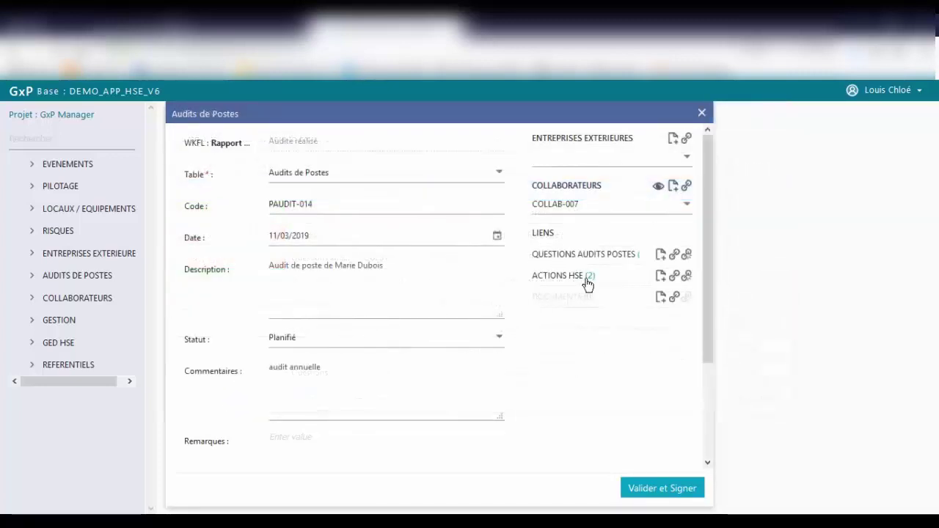
pyautogui.scroll(-3, 331, 273)
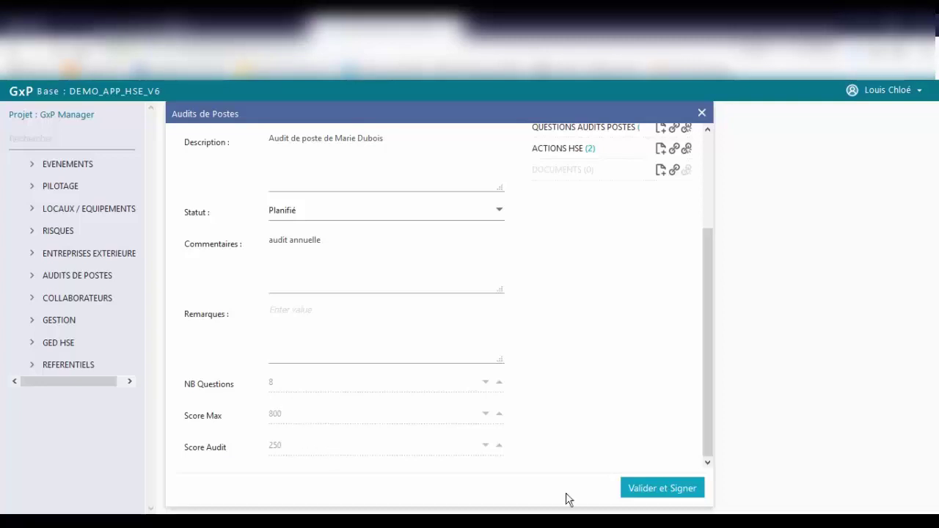
# - Validate the audit and sign its Vérifié workflow stage with Approuver, authenticating with the account password
pyautogui.click(659, 489)
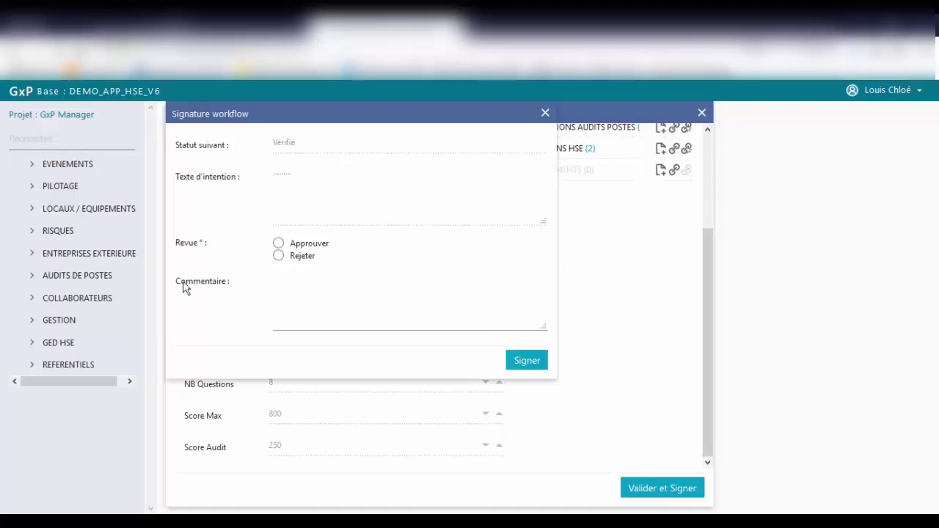
pyautogui.click(278, 243)
pyautogui.click(528, 360)
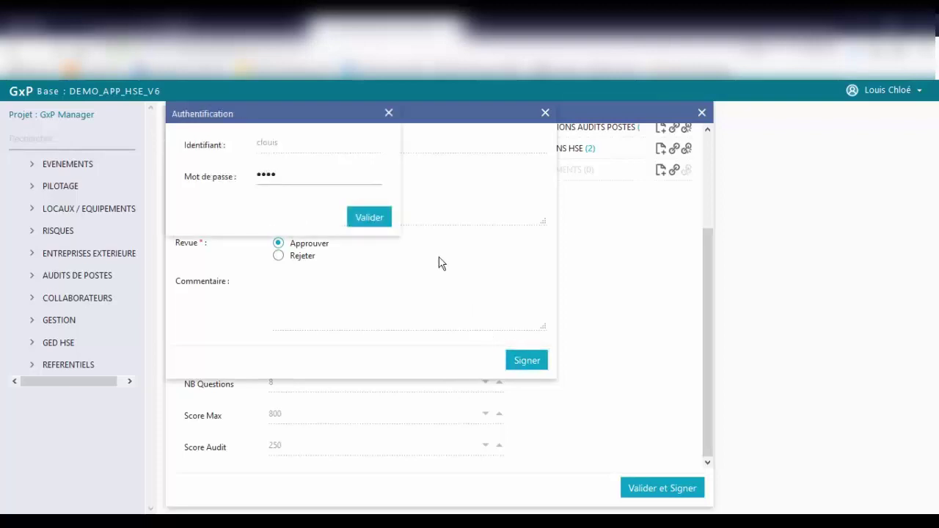
pyautogui.write('*****')
pyautogui.click(374, 218)
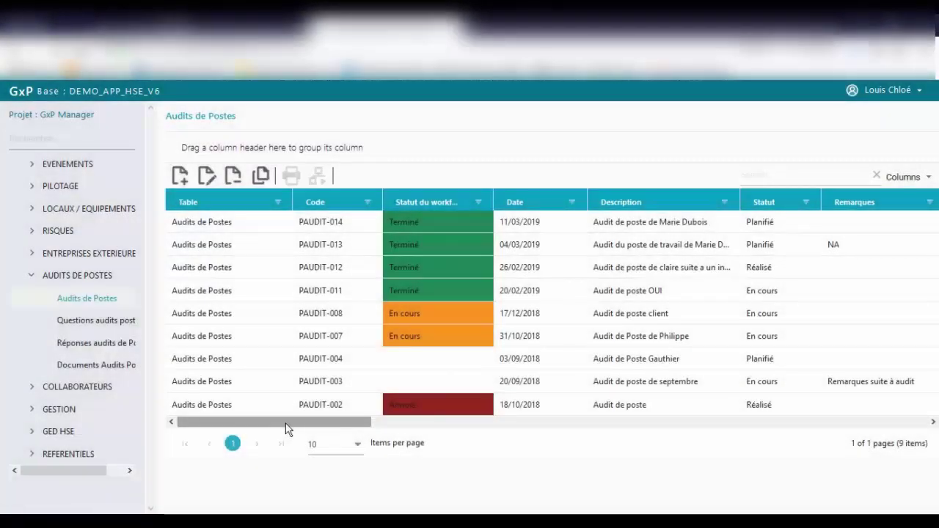
# - Try to delete audit PAUDIT-014 from the Audits de Postes list and examine its score, login, date and approval columns
pyautogui.click(237, 226)
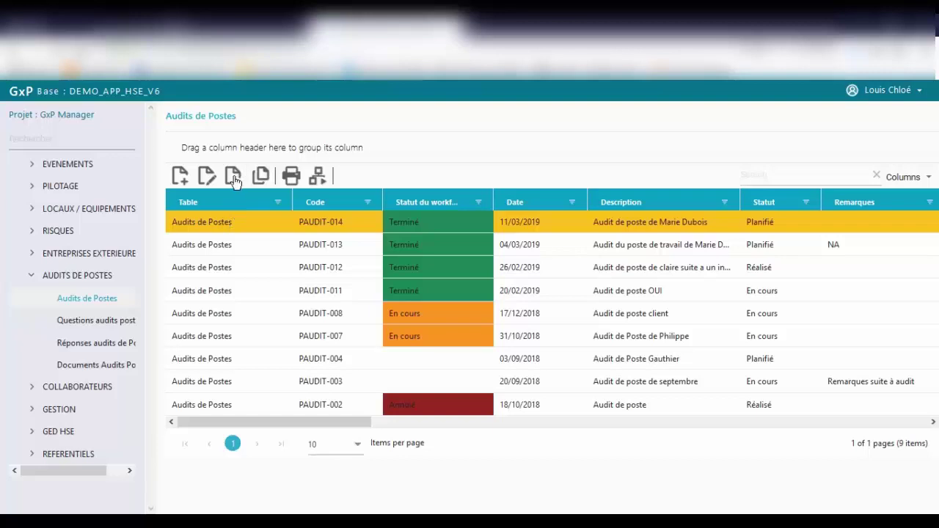
pyautogui.click(234, 177)
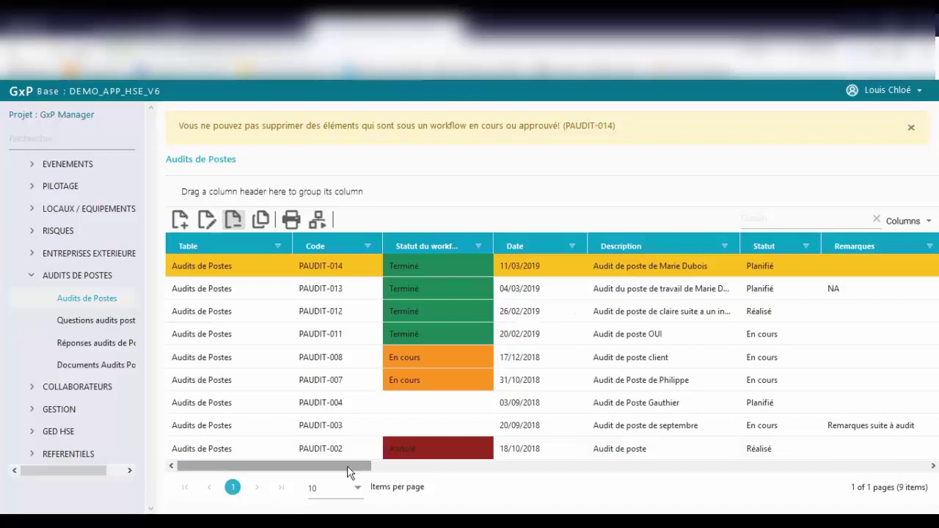
pyautogui.moveTo(347, 466); pyautogui.dragTo(892, 465)
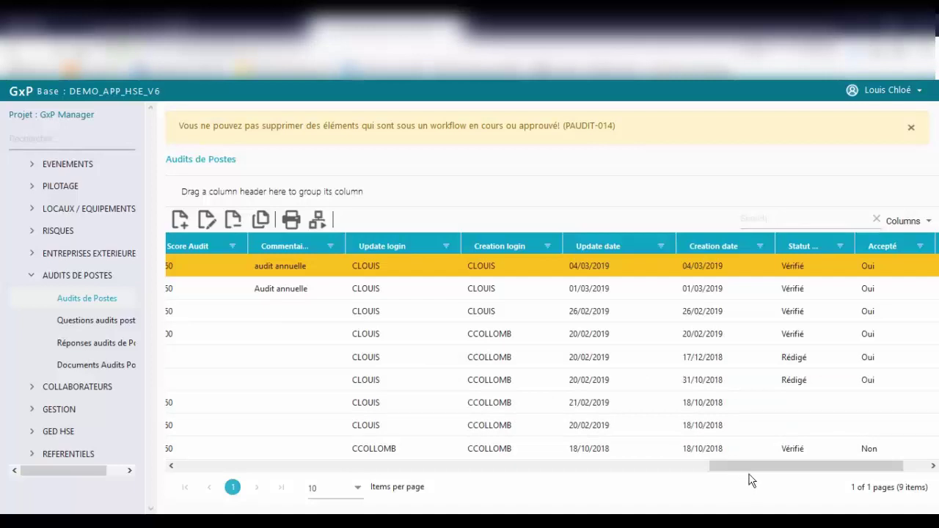
pyautogui.moveTo(749, 474); pyautogui.dragTo(436, 491)
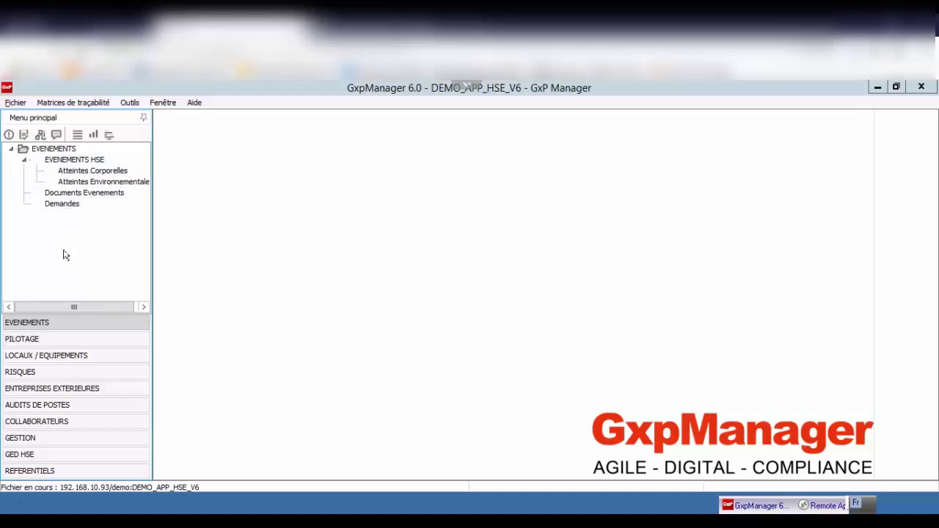
# - In GxpManager 6.0, create a COPIL HSE meeting for 20/03/2019: description "COPIL de MArs 2019", agenda "Suivie des incidents du mois de Février", comments "NA"
pyautogui.click(53, 339)
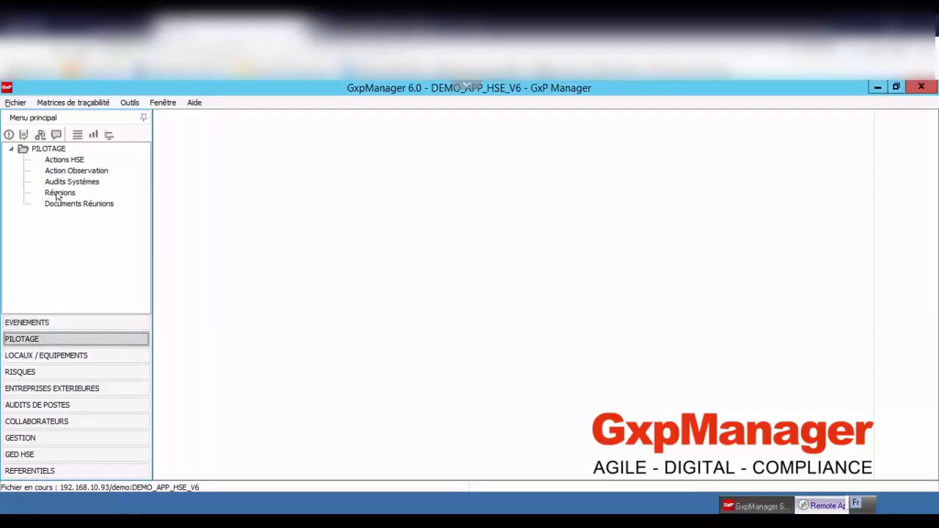
pyautogui.click(58, 193)
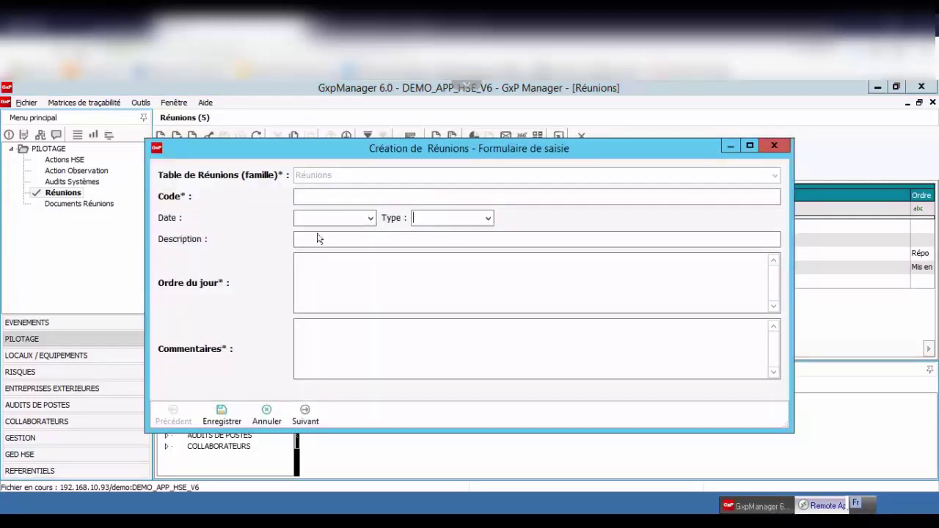
pyautogui.click(369, 218)
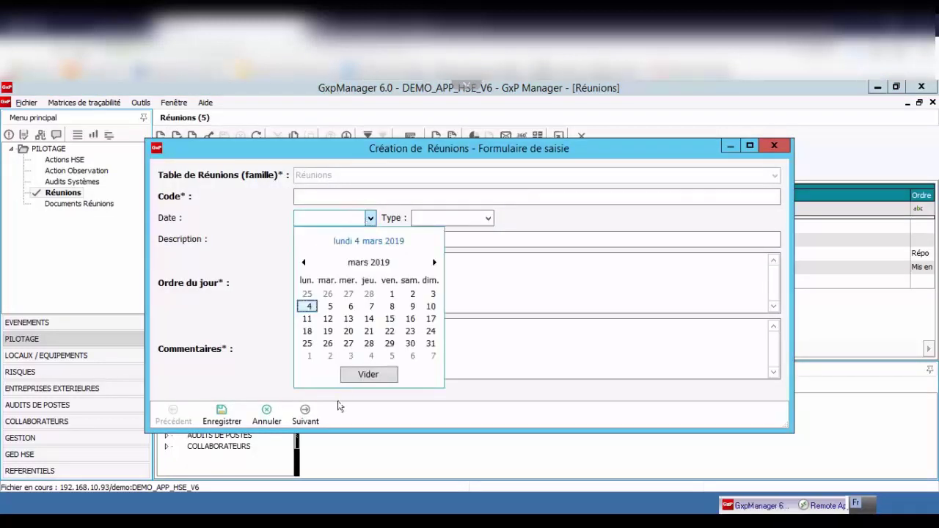
pyautogui.click(348, 330)
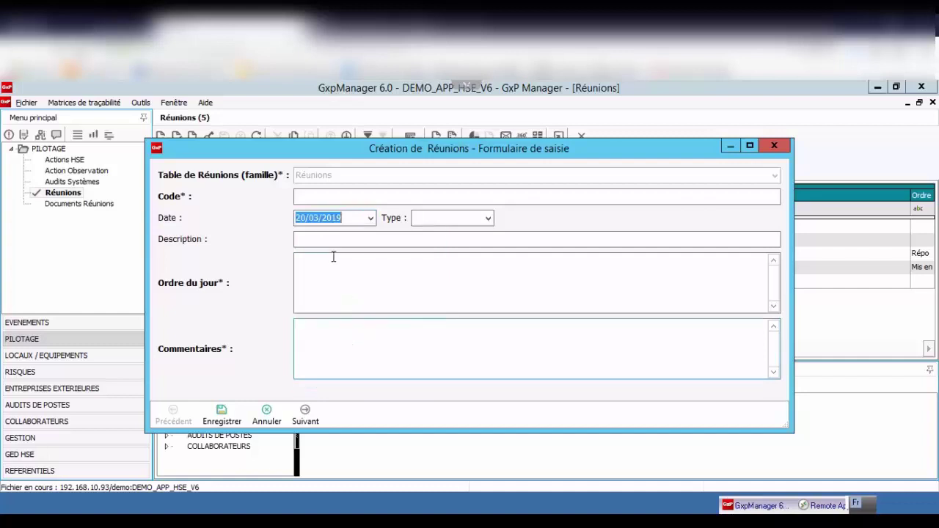
pyautogui.click(488, 219)
pyautogui.click(440, 233)
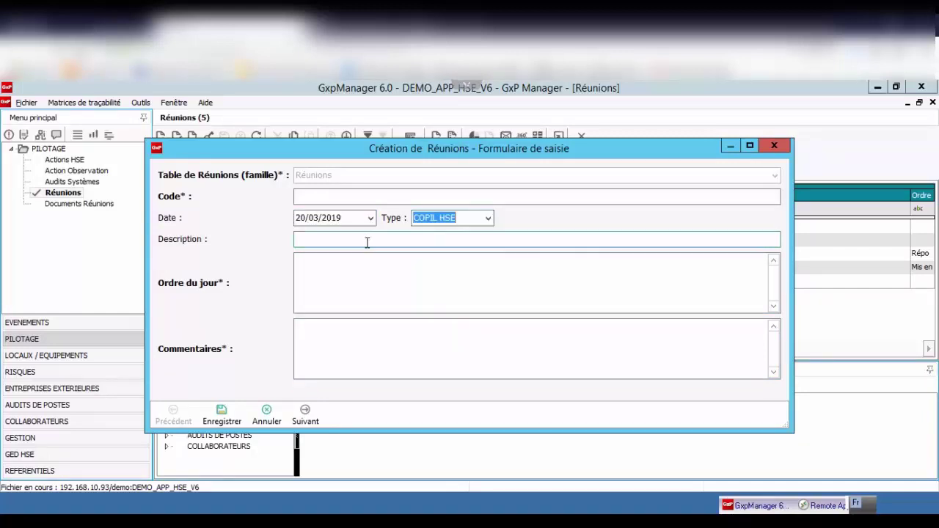
pyautogui.click(446, 248)
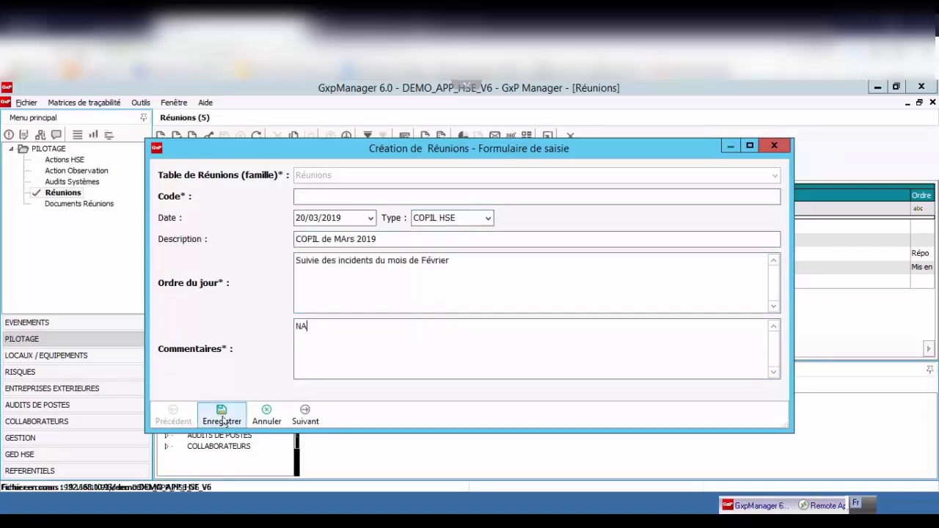
pyautogui.click(222, 415)
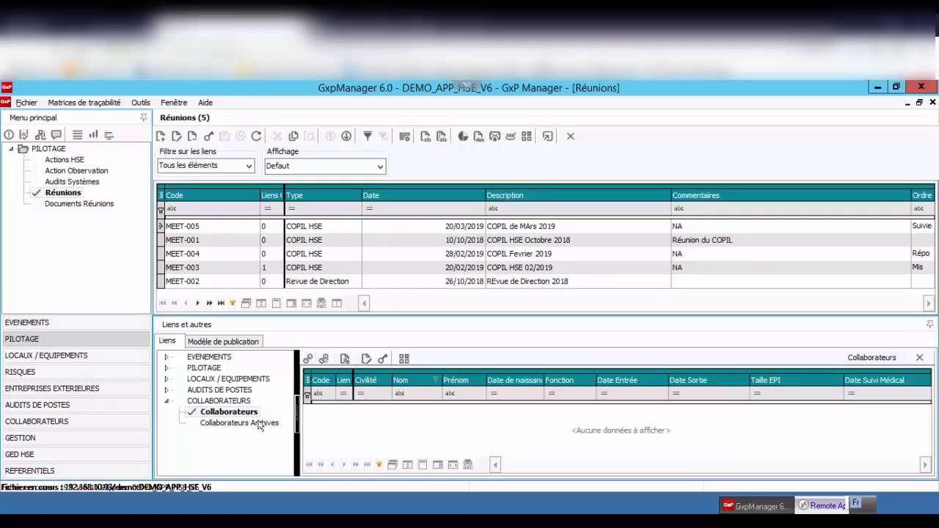
# - Link the three collaborators with entry dates 30/09/2018, 02/02/2018 and 26/02/2019 to the new COPIL meeting
pyautogui.click(308, 359)
pyautogui.click(334, 179)
pyautogui.click(334, 192)
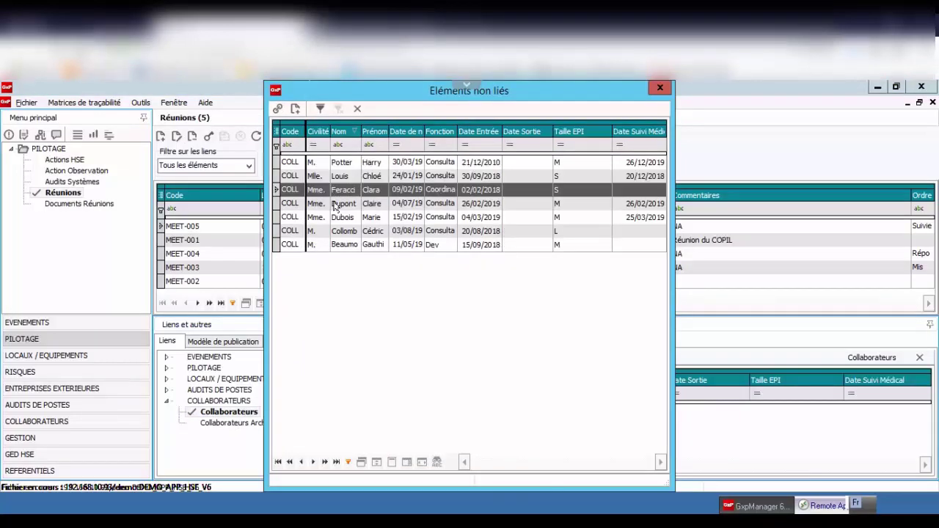
pyautogui.keyDown('ctrl'); pyautogui.click(326, 203); pyautogui.keyUp('ctrl')
pyautogui.keyDown('ctrl'); pyautogui.click(328, 176); pyautogui.keyUp('ctrl')
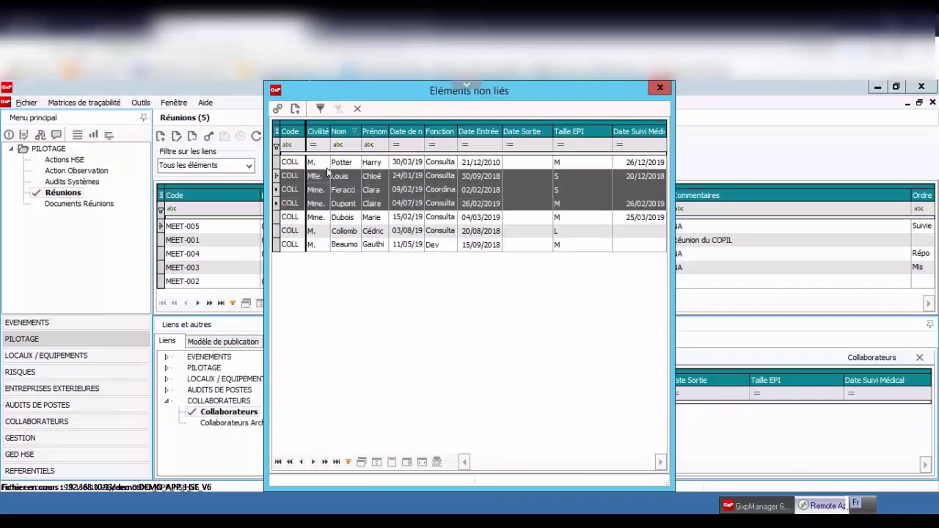
pyautogui.click(277, 109)
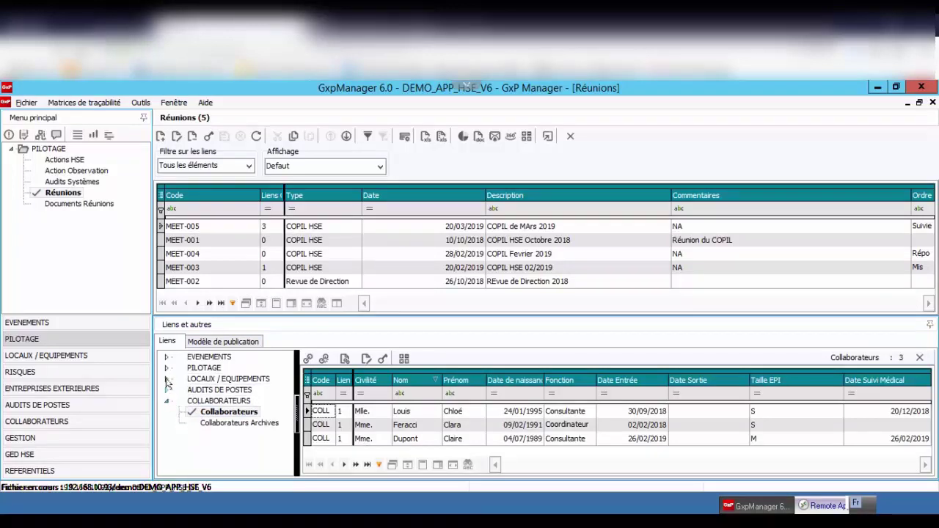
# - Link the HSE actions Act-001_6983, Act-001_6987 and Act-001_6985 to the new COPIL meeting
pyautogui.click(166, 367)
pyautogui.click(217, 379)
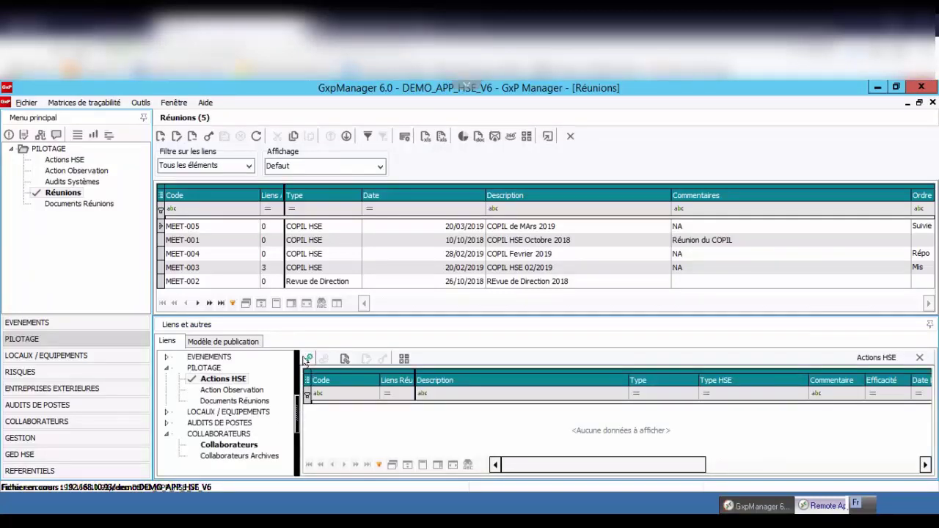
pyautogui.click(308, 359)
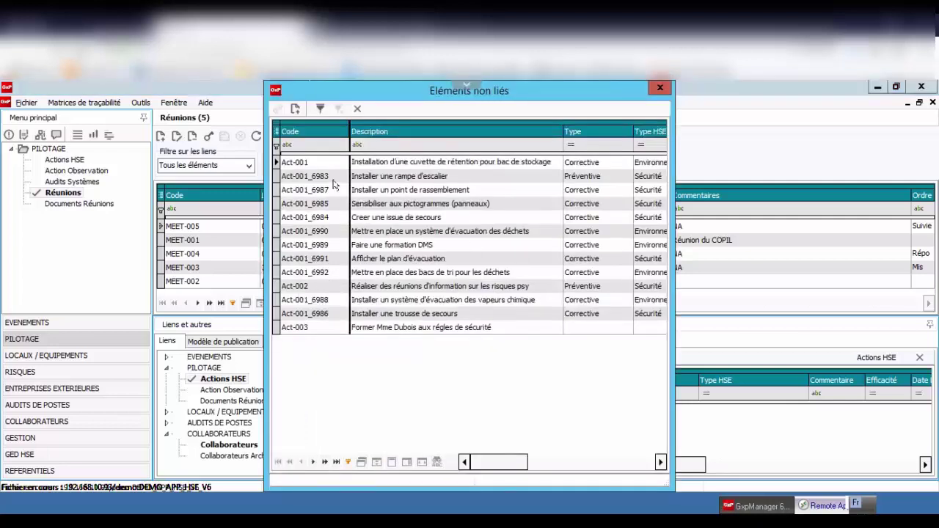
pyautogui.click(331, 180)
pyautogui.keyDown('ctrl'); pyautogui.click(331, 192); pyautogui.keyUp('ctrl')
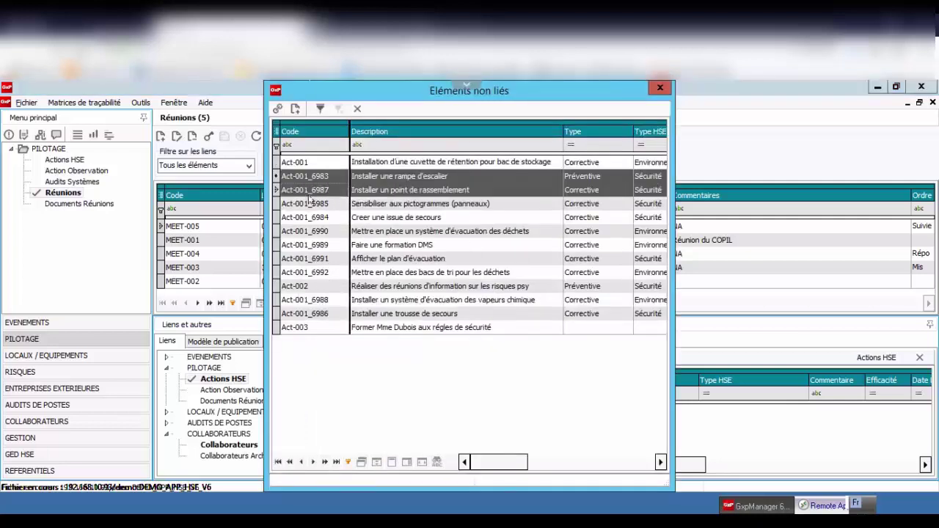
pyautogui.keyDown('ctrl'); pyautogui.click(309, 203); pyautogui.keyUp('ctrl')
pyautogui.click(277, 108)
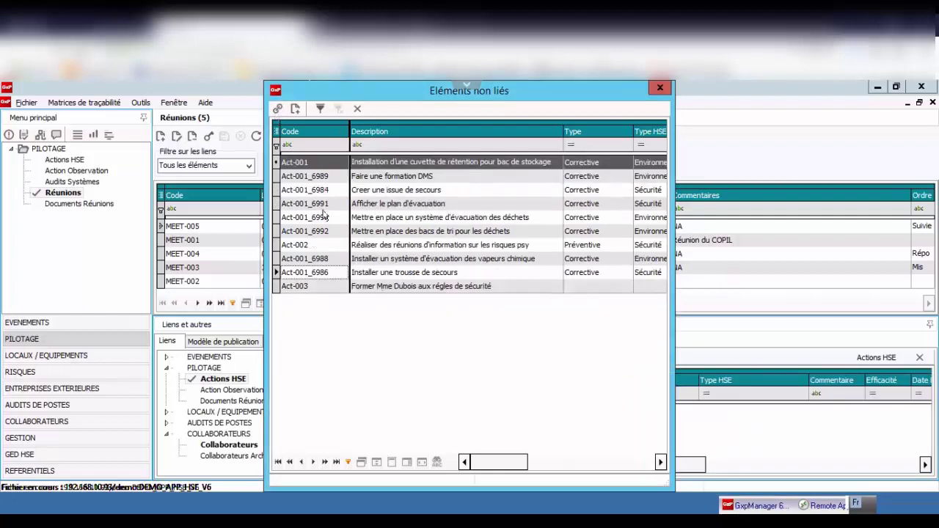
pyautogui.click(659, 88)
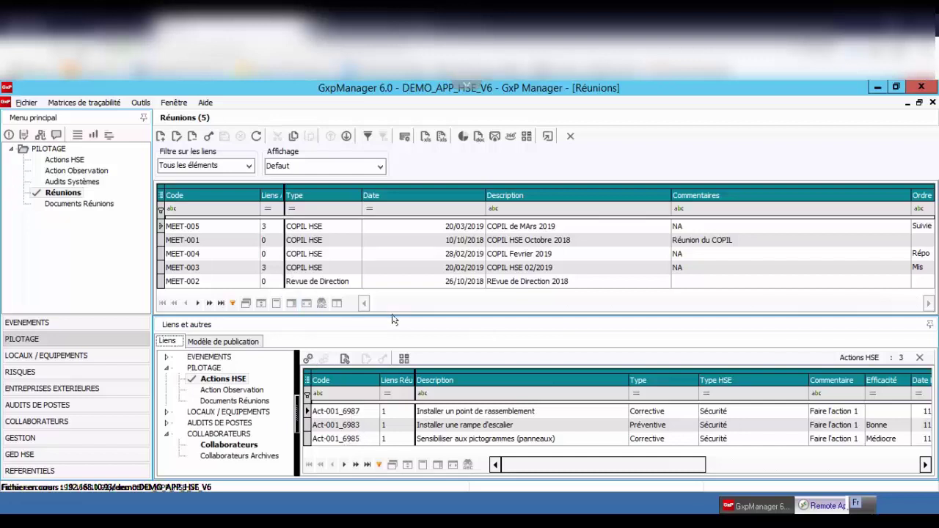
# - Publish meeting MEET-005 as the MS Word file MEET-005.docx on the desktop, without inserting it in a document table, and open it
pyautogui.click(231, 230)
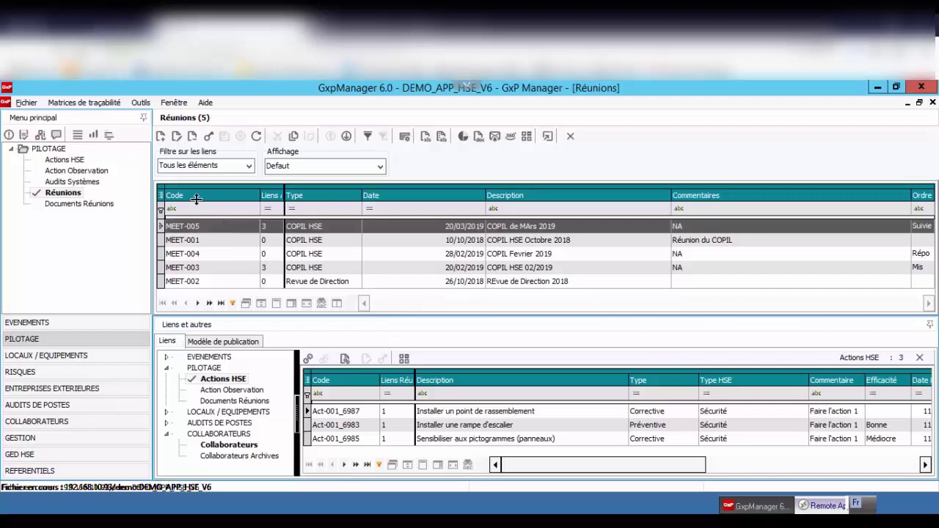
pyautogui.click(477, 139)
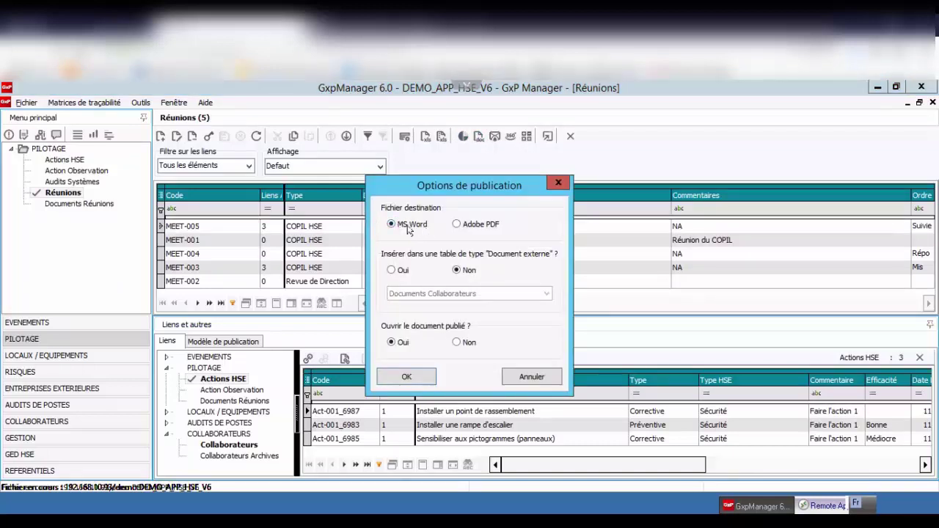
pyautogui.click(405, 378)
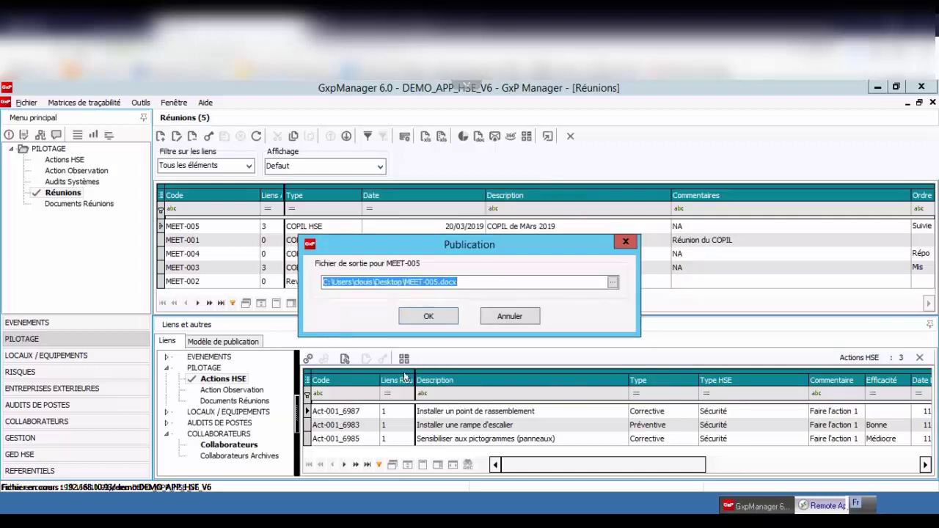
pyautogui.click(425, 316)
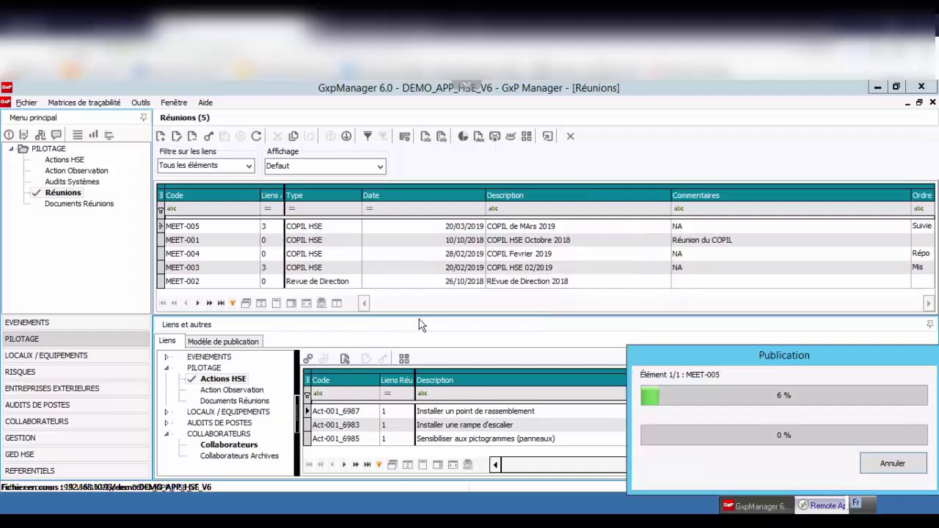
# - Review the opening pages of the published MEET-005.docx report, covering the recipients, the meeting subject and the participants table
pyautogui.scroll(-1, 361, 336)
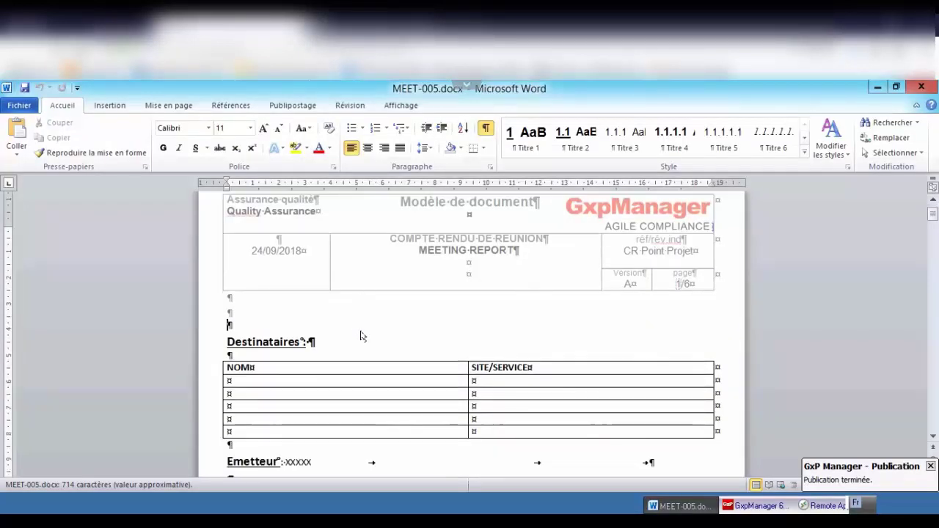
pyautogui.scroll(-2, 360, 336)
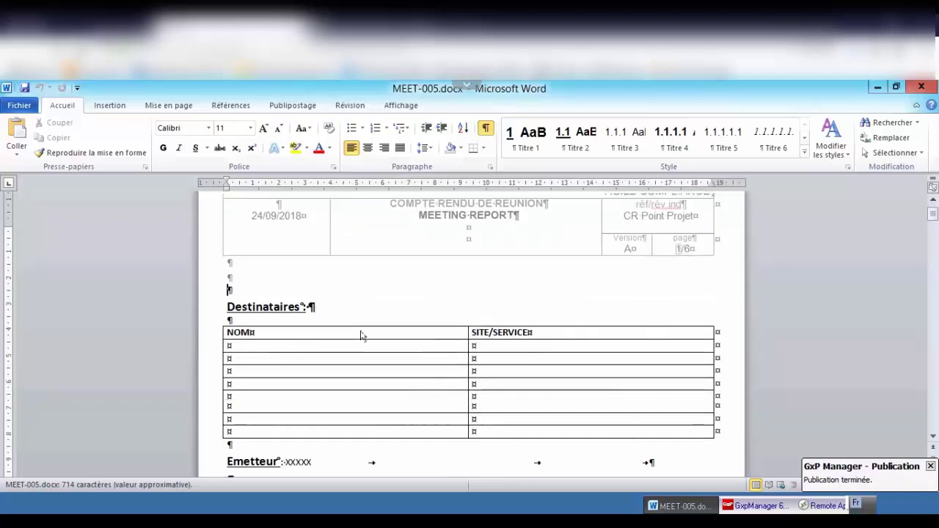
pyautogui.scroll(-3, 364, 334)
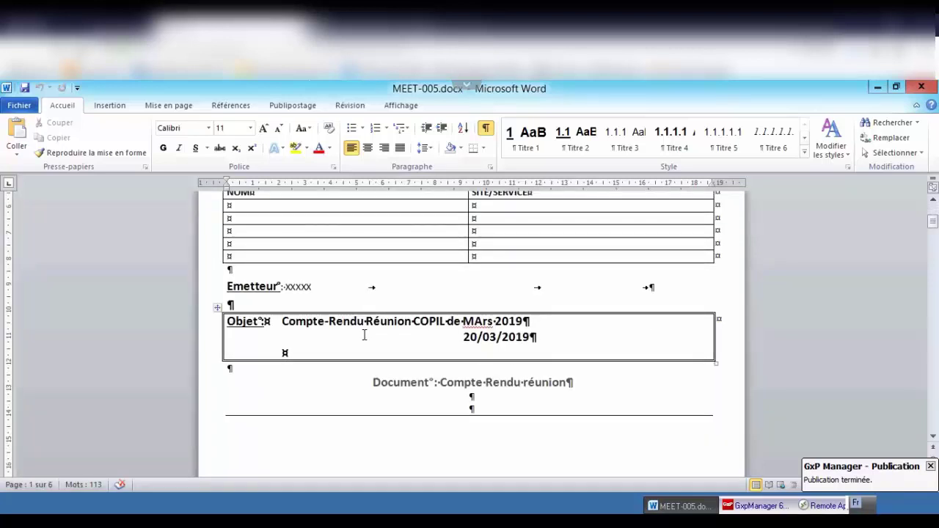
pyautogui.scroll(-3, 365, 336)
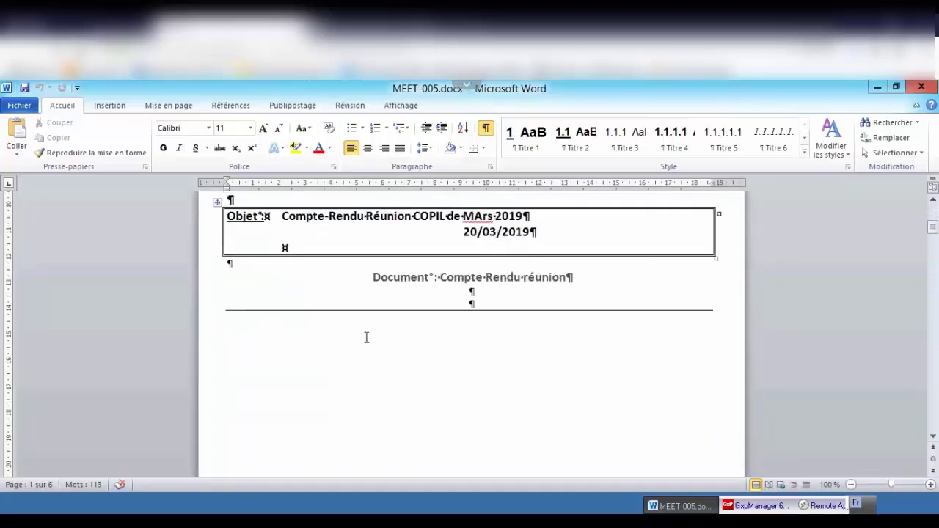
pyautogui.scroll(-15, 366, 338)
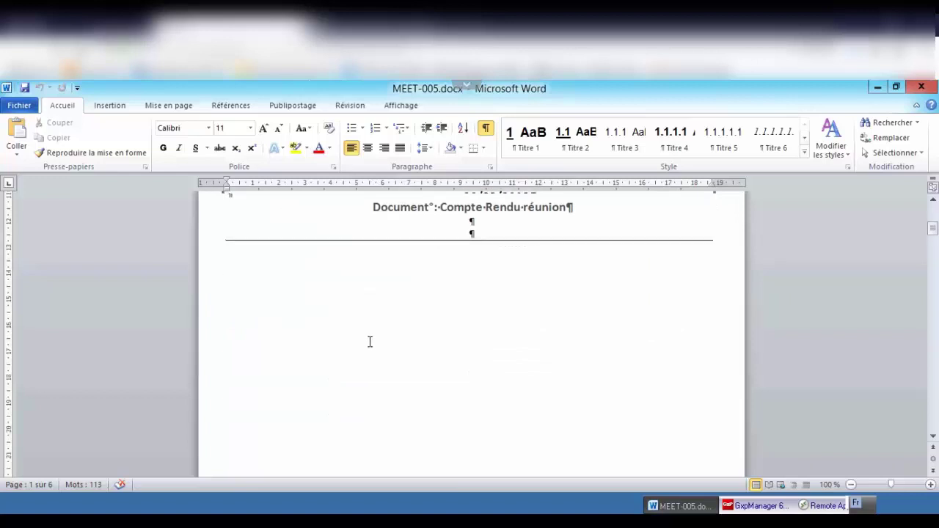
pyautogui.scroll(-5, 368, 348)
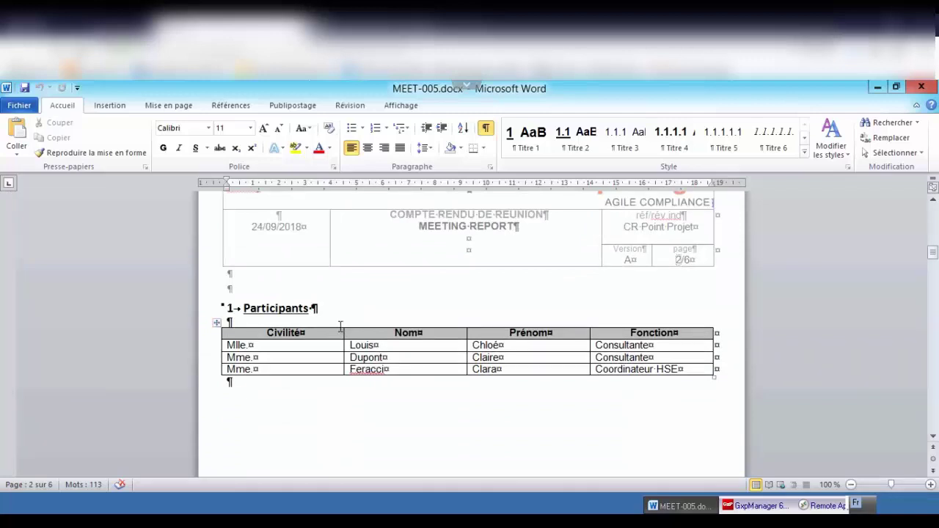
pyautogui.scroll(-5, 392, 364)
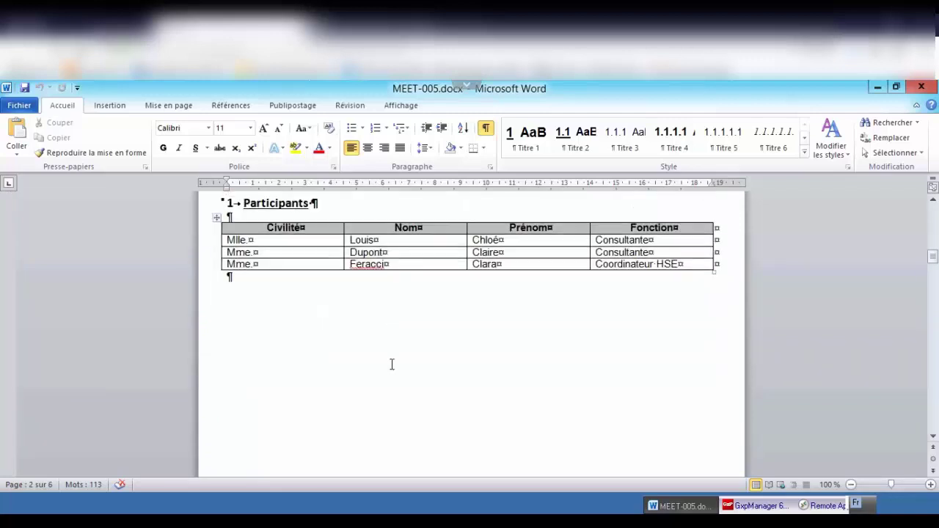
# - Review the report's indicator charts, agenda and planned actions table, dismissing the mail notification, and close the document
pyautogui.scroll(-15, 392, 364)
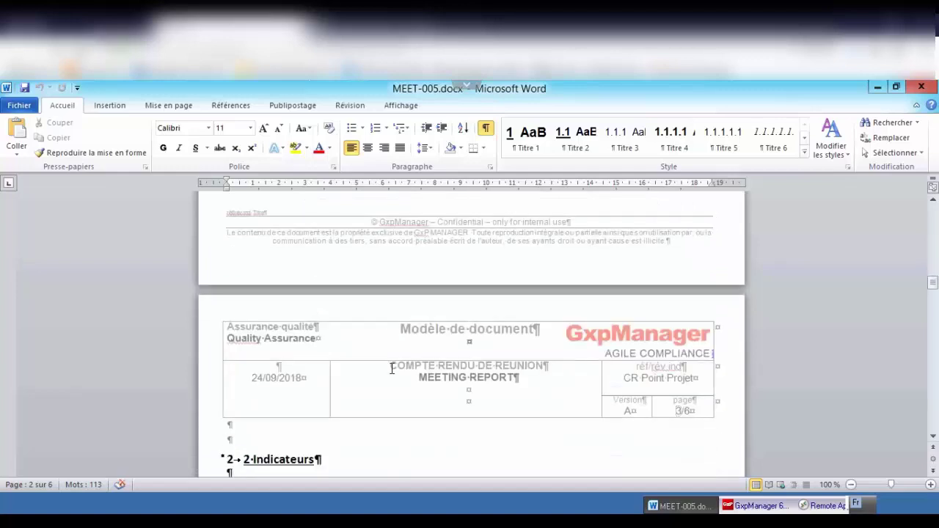
pyautogui.scroll(2, 391, 367)
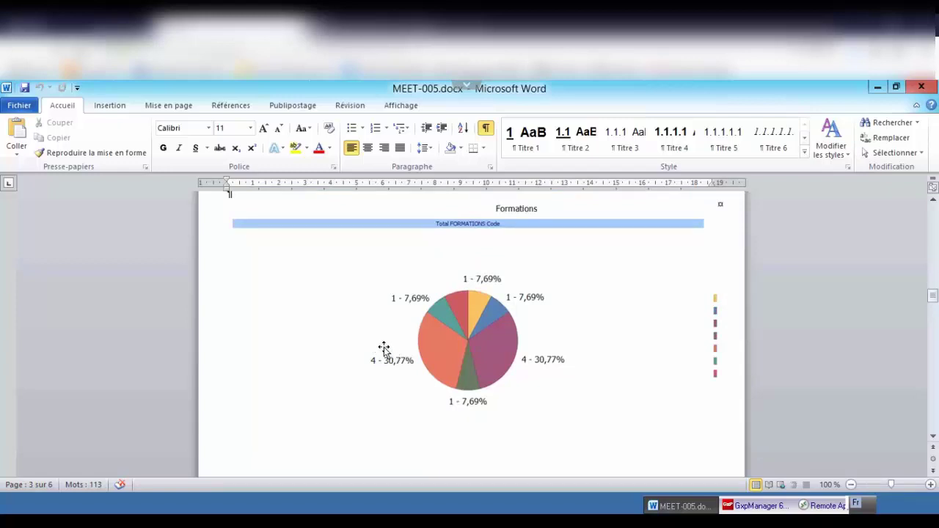
pyautogui.scroll(-4, 383, 349)
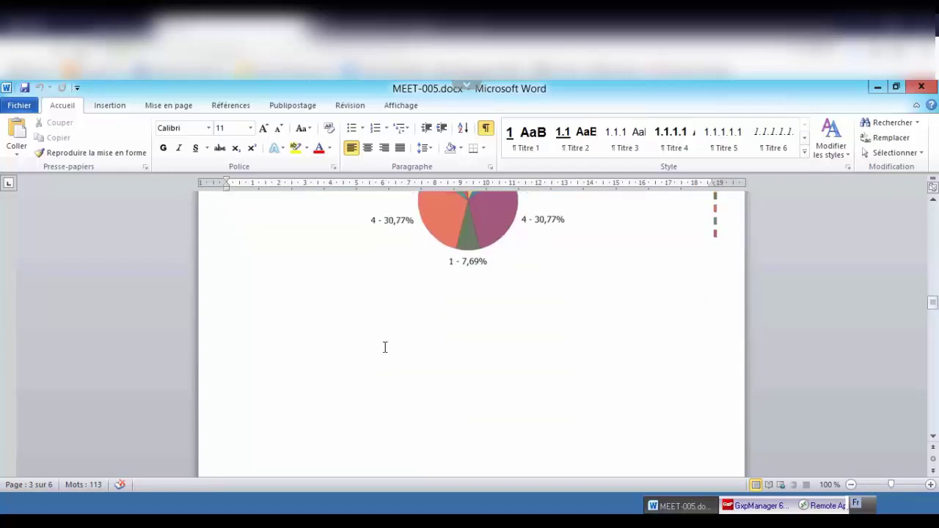
pyautogui.scroll(-2, 384, 347)
pyautogui.scroll(-7, 385, 348)
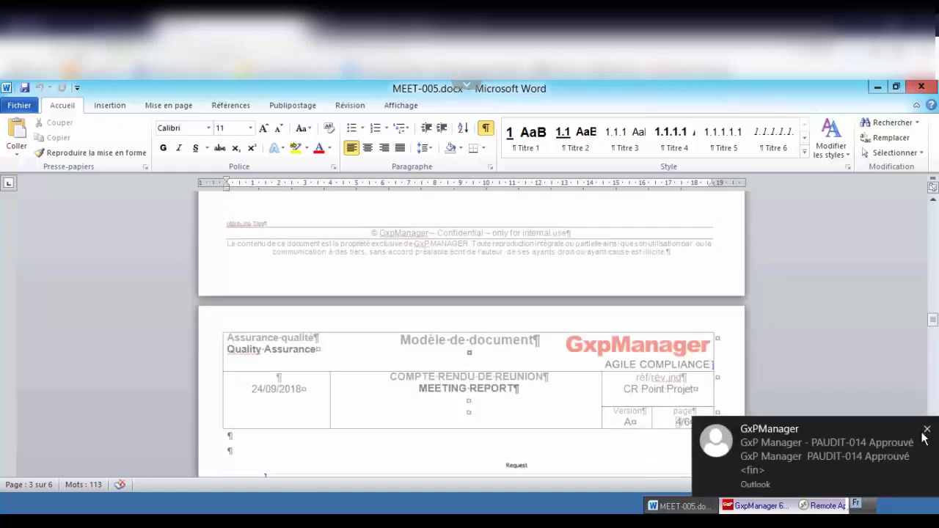
pyautogui.click(929, 425)
pyautogui.scroll(-2, 348, 341)
pyautogui.scroll(-5, 360, 340)
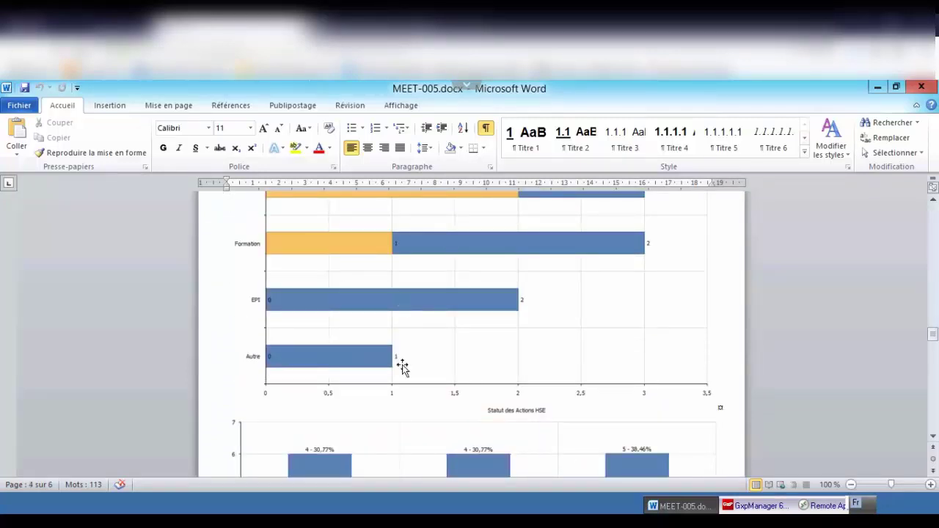
pyautogui.scroll(-10, 406, 377)
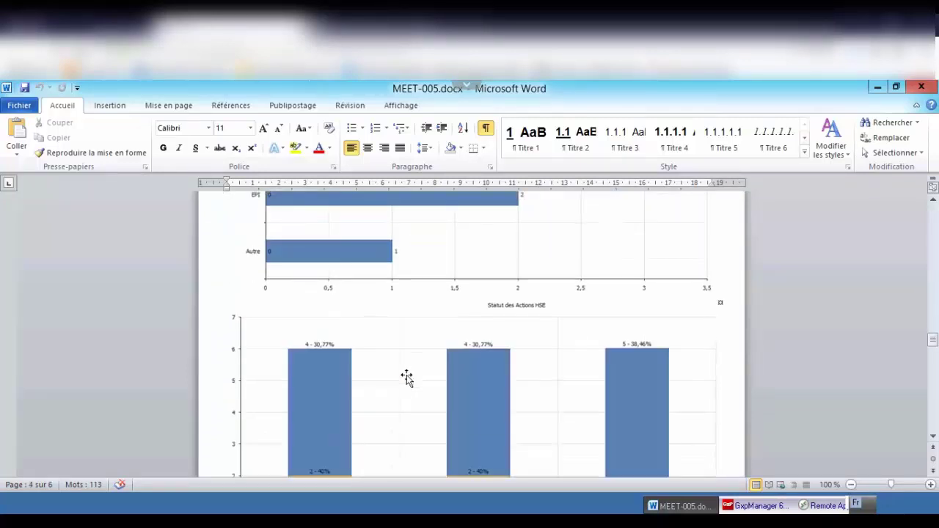
pyautogui.scroll(-20, 409, 381)
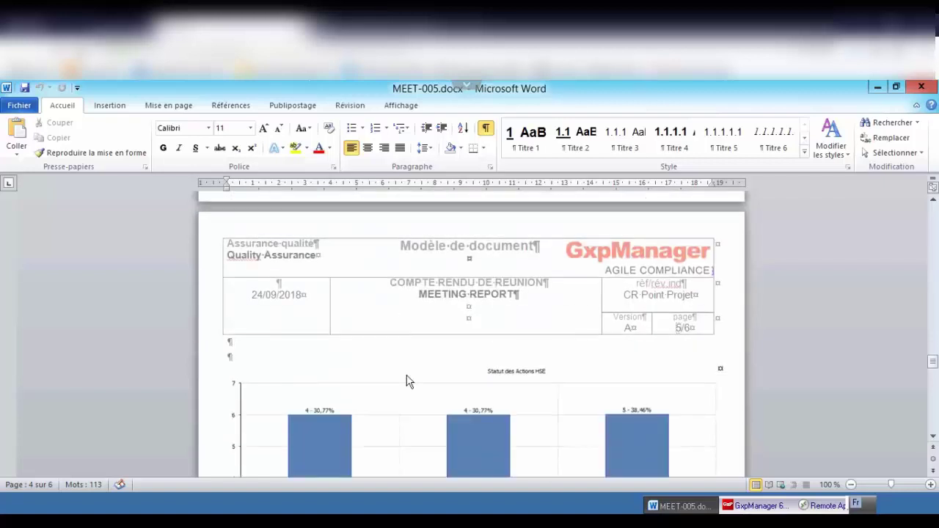
pyautogui.scroll(-11, 409, 382)
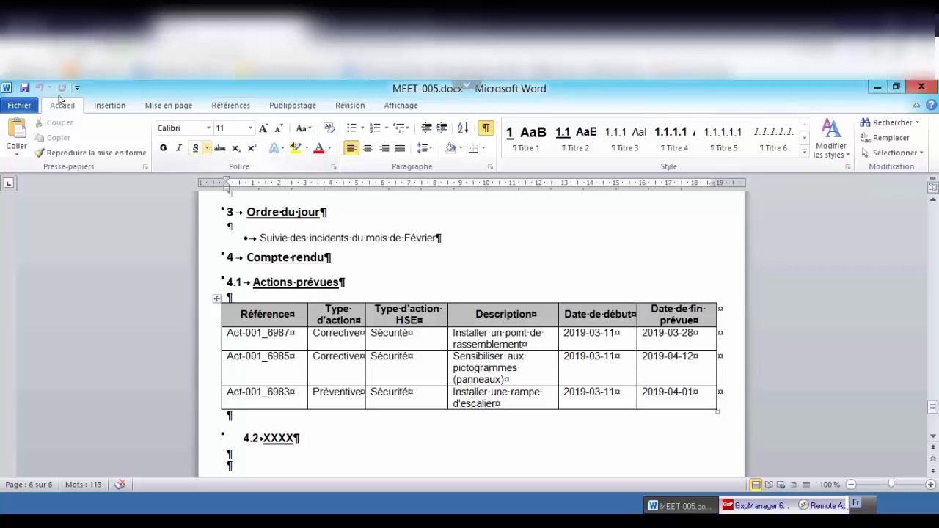
pyautogui.click(922, 86)
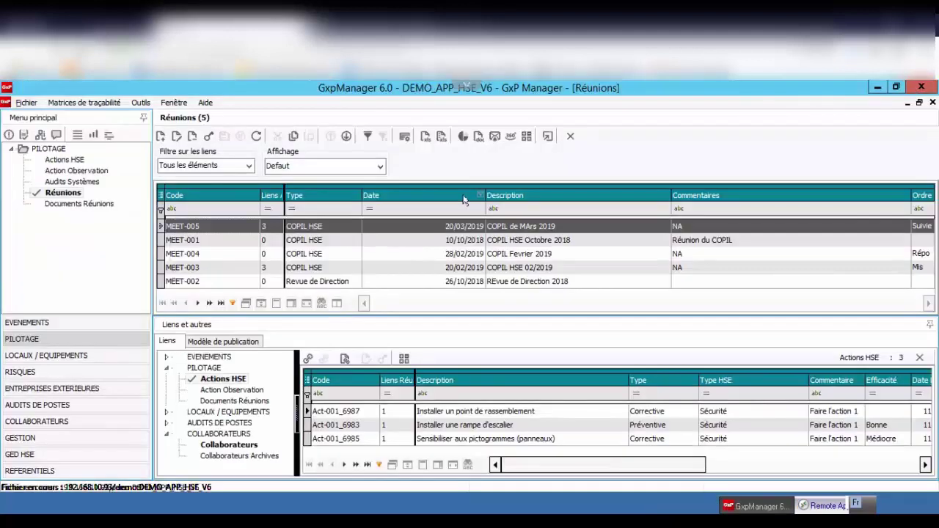
# - Create a Documents Réunions record with the file MEET-005.docx and the description "COPIL HSE MARS 2019", and save it
pyautogui.click(64, 206)
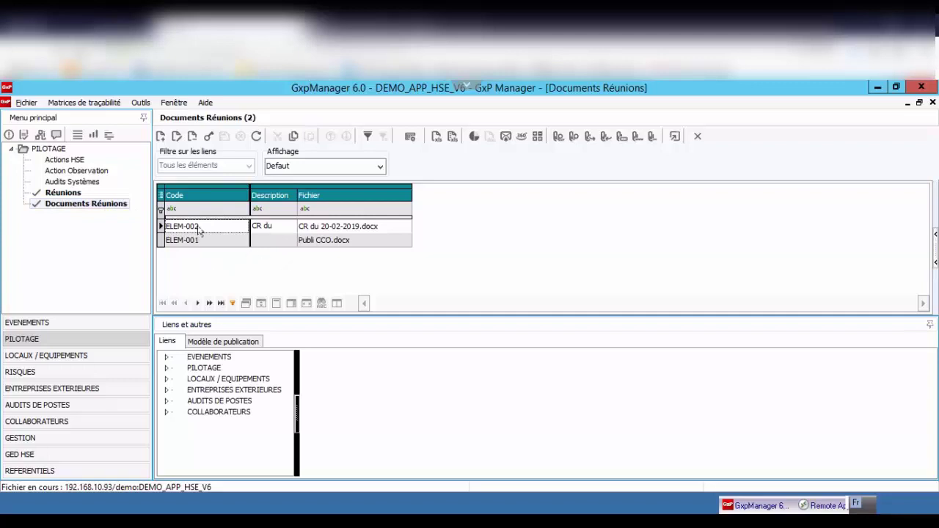
pyautogui.click(161, 136)
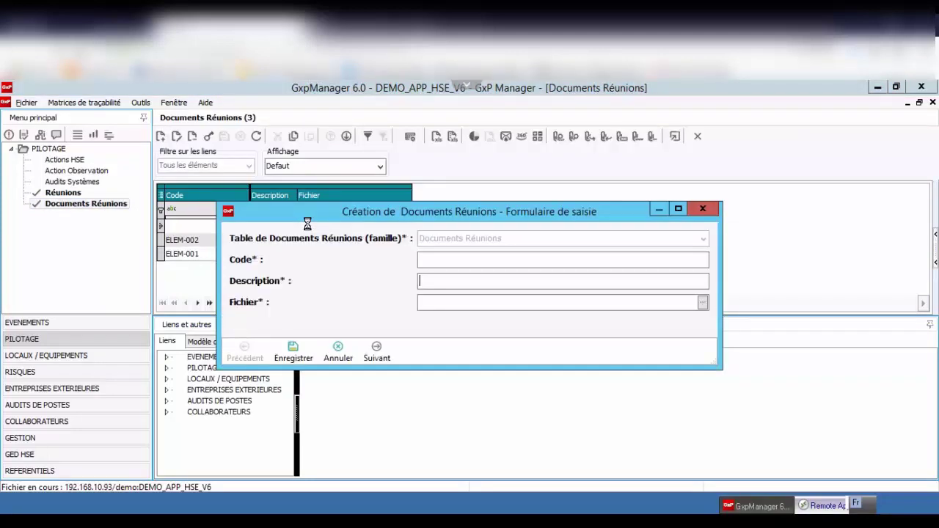
pyautogui.click(582, 304)
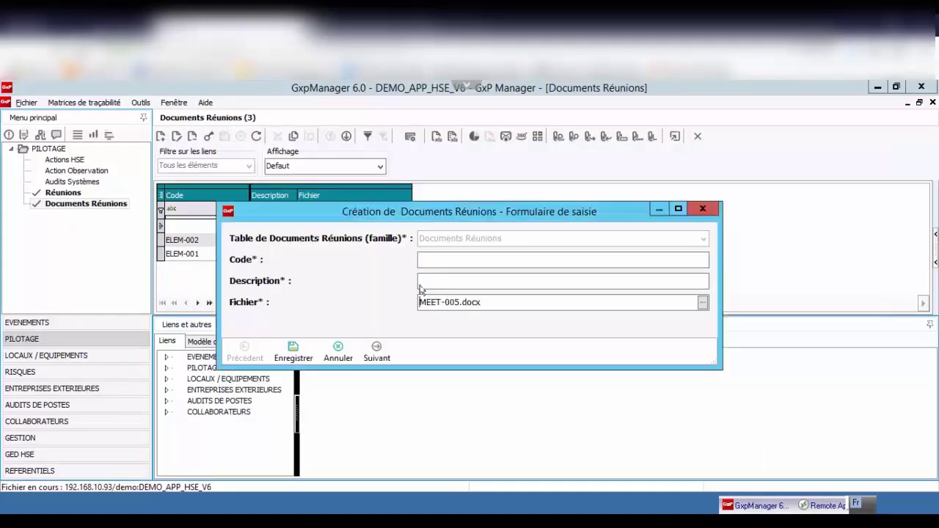
pyautogui.click(420, 286)
pyautogui.write('COPIL HSE MARS 2019')
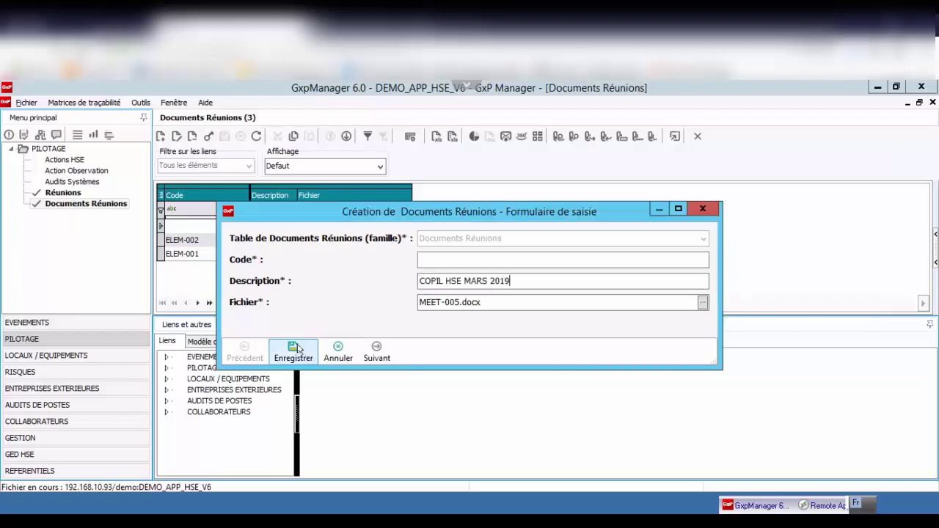
pyautogui.click(290, 354)
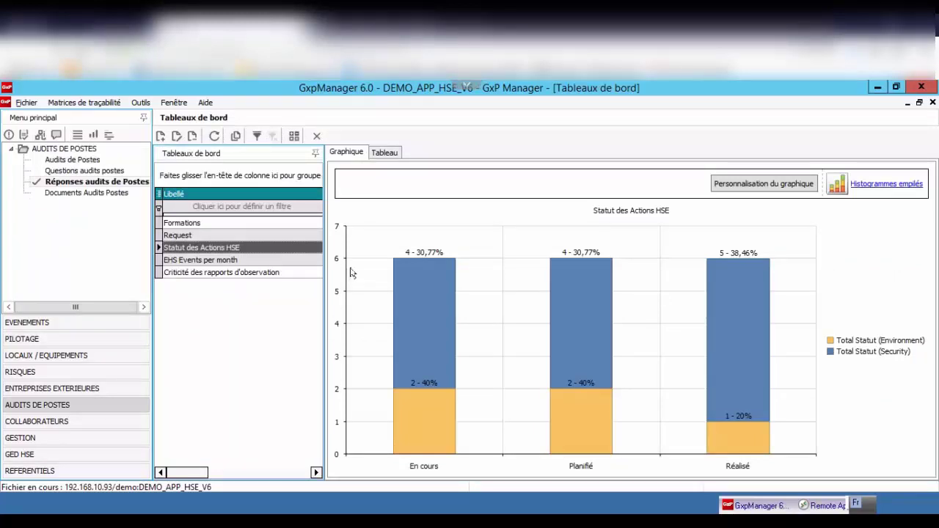
# - Open the project's Audit Trail and filter it to modifications only, excluding creations and deletions
pyautogui.click(27, 103)
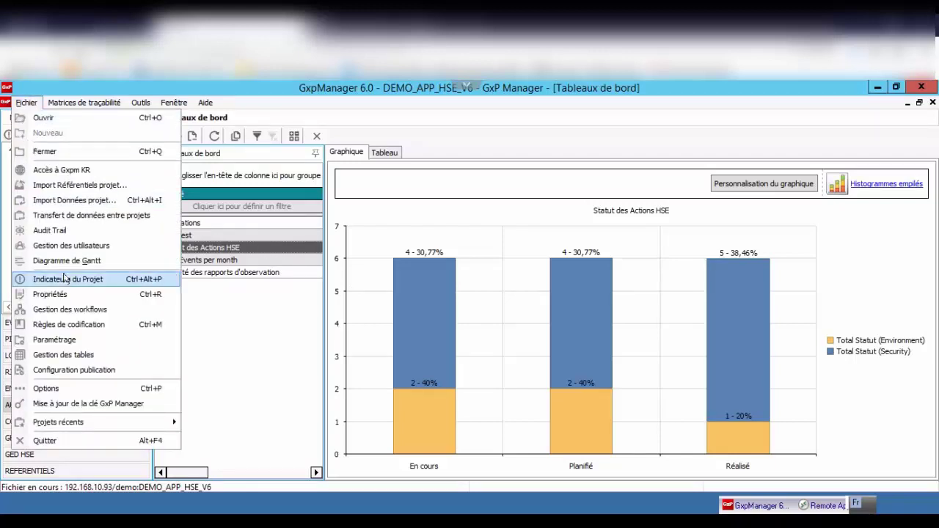
pyautogui.click(51, 232)
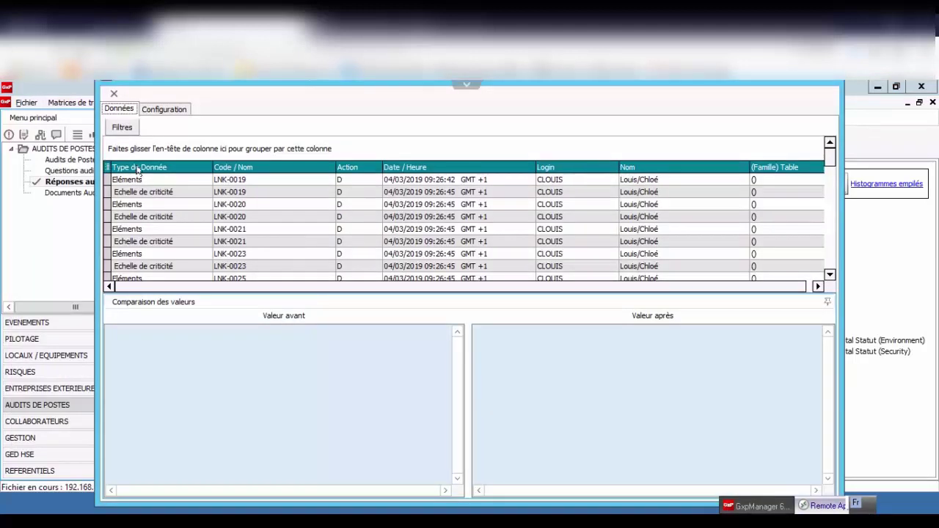
pyautogui.click(138, 130)
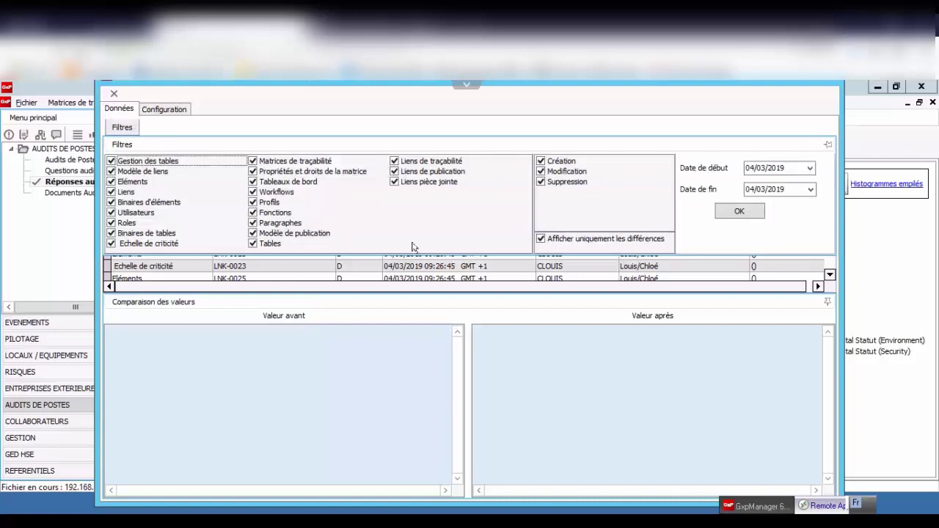
pyautogui.click(541, 182)
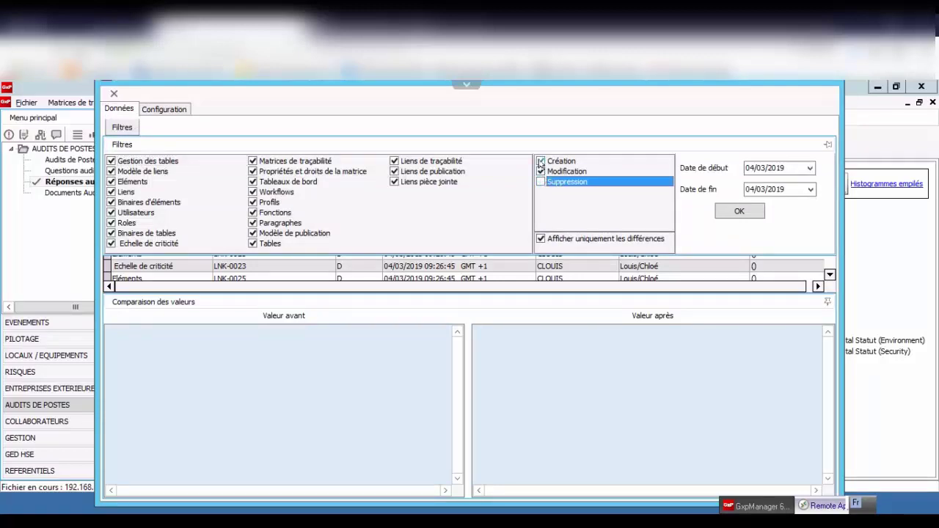
pyautogui.click(541, 161)
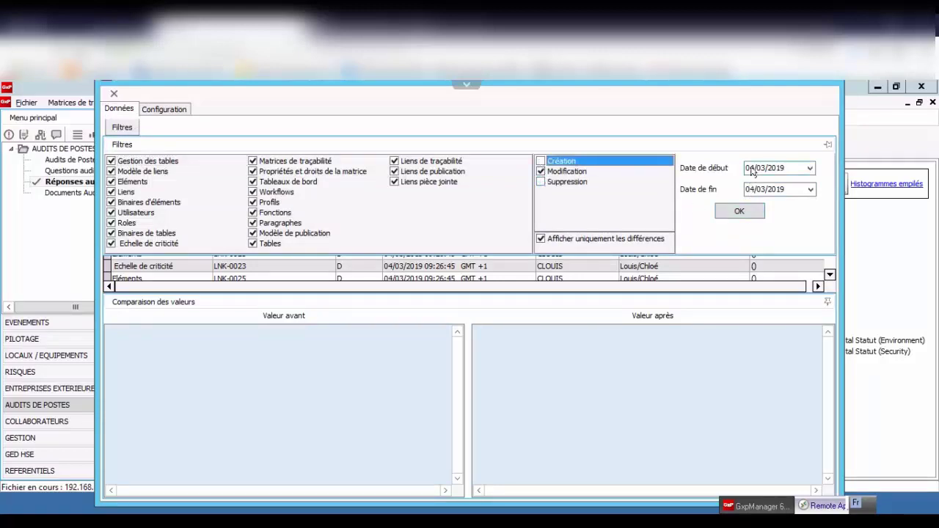
pyautogui.click(739, 212)
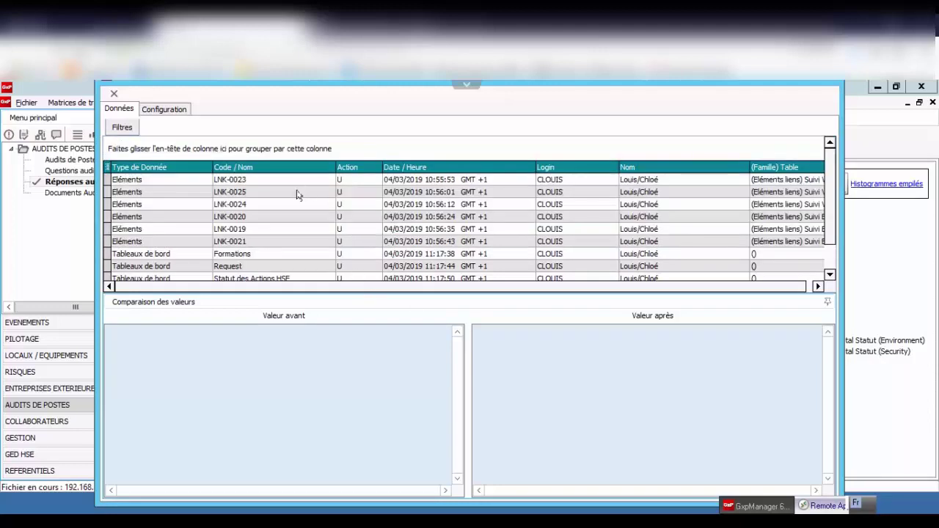
# - Compare the before and after values of audit trail entry LNK-0089, including modification date and login, and close the Audit Trail
pyautogui.moveTo(830, 196); pyautogui.dragTo(828, 223)
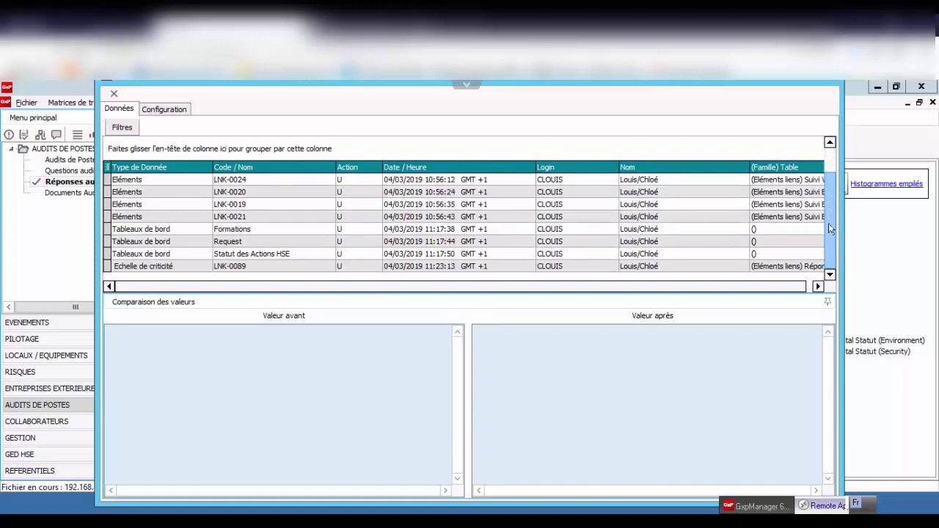
pyautogui.click(176, 269)
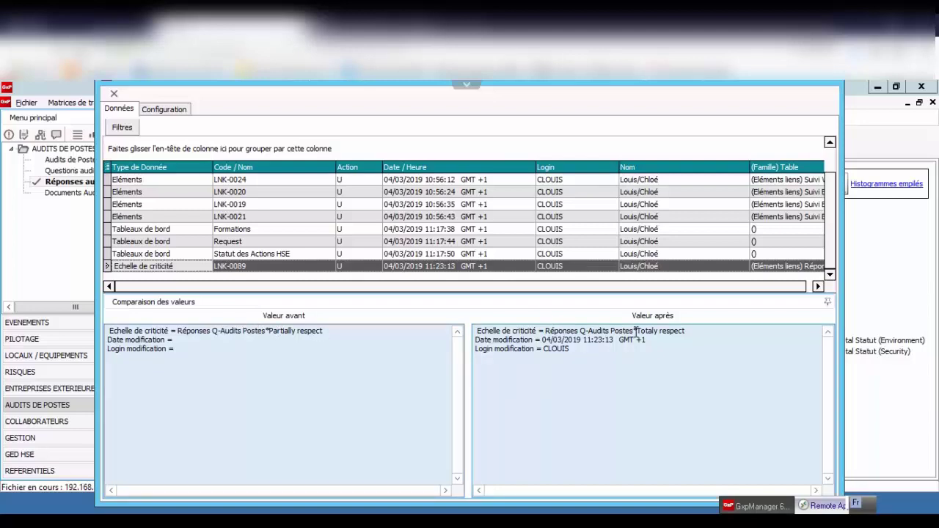
pyautogui.moveTo(637, 330); pyautogui.dragTo(689, 331)
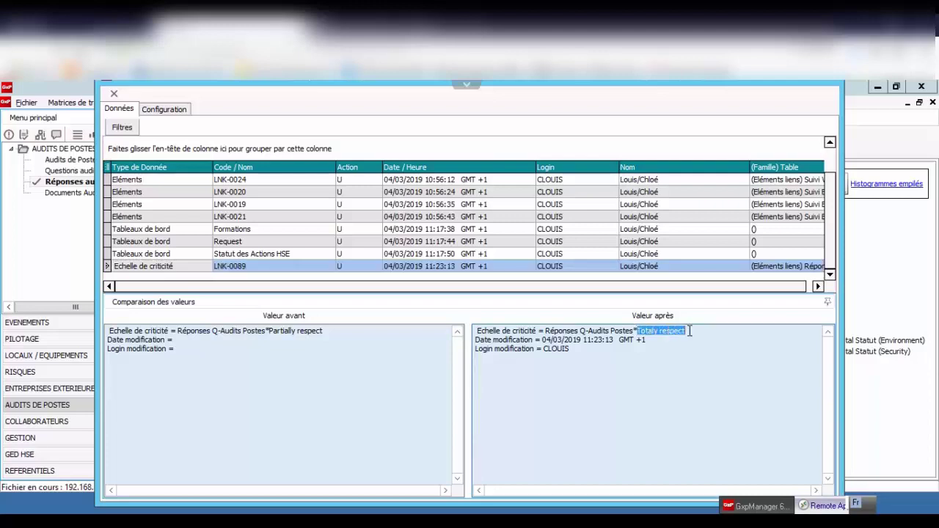
pyautogui.click(690, 330)
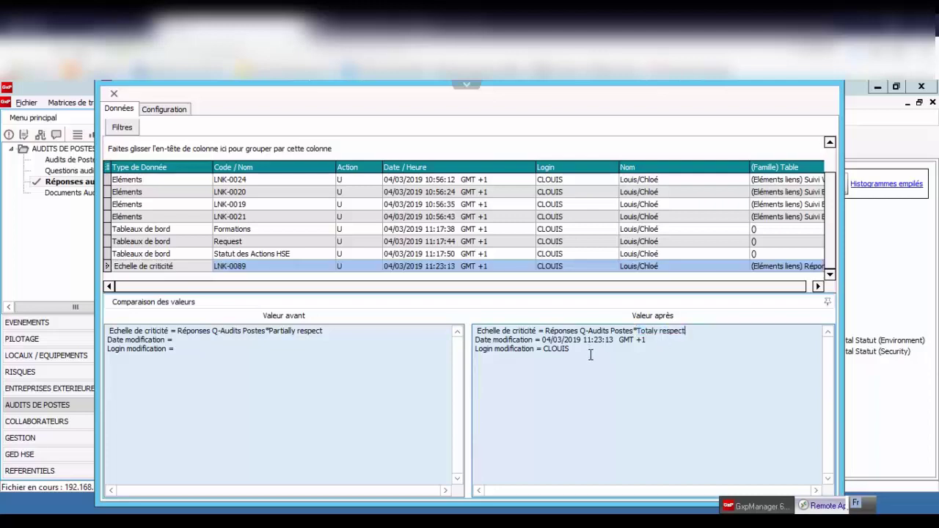
pyautogui.moveTo(486, 339); pyautogui.dragTo(623, 341)
pyautogui.moveTo(514, 351); pyautogui.dragTo(480, 351)
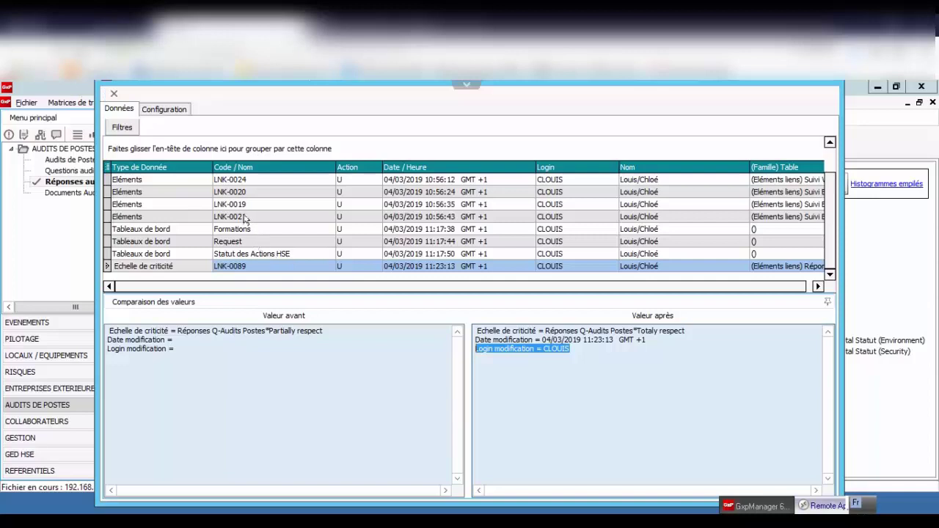
pyautogui.click(113, 95)
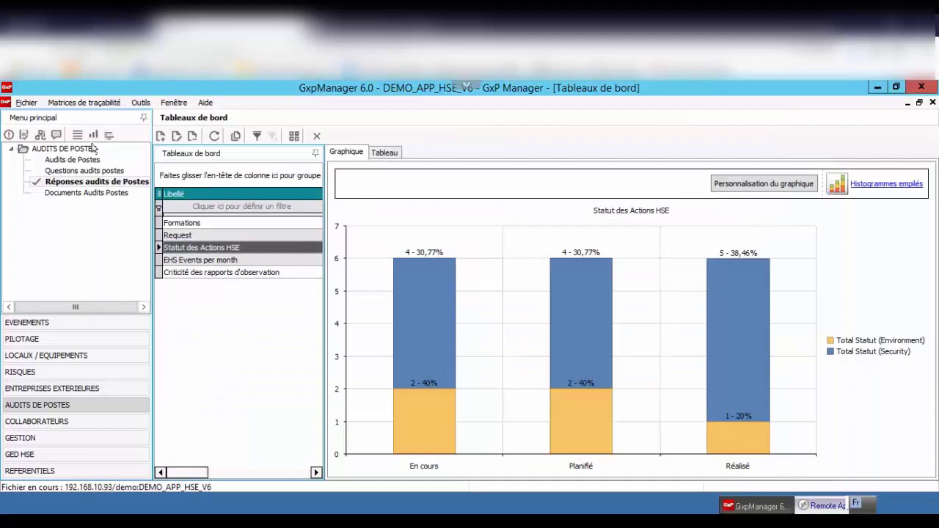
# - Open the user and access rights management and check which profiles are associated with the third user in the list
pyautogui.click(28, 103)
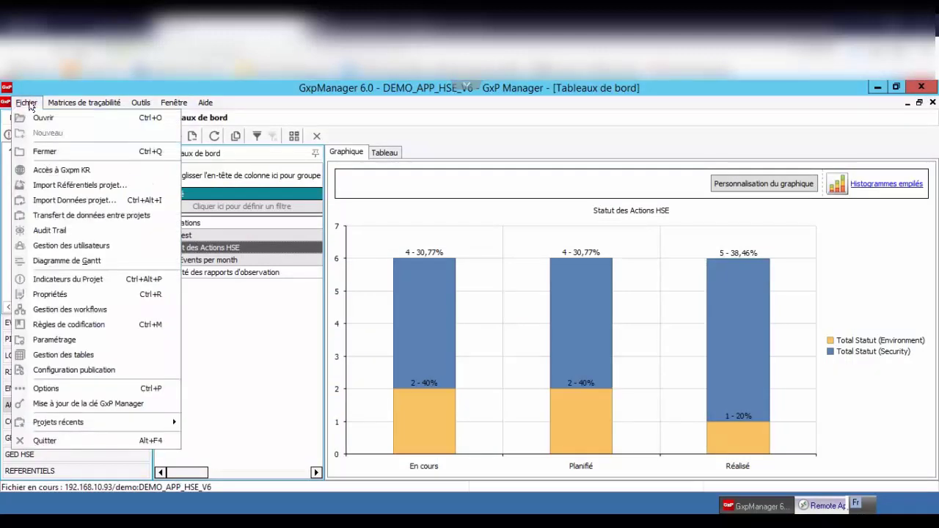
pyautogui.click(53, 248)
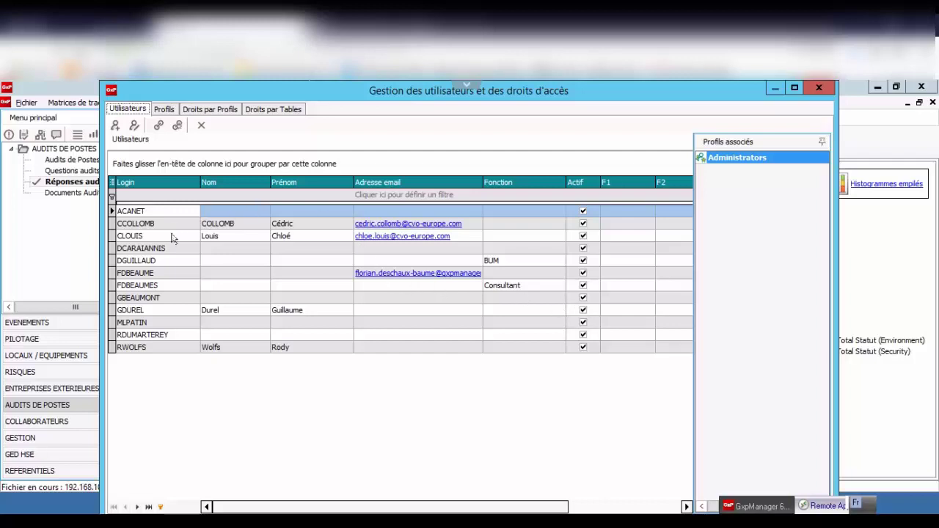
pyautogui.click(172, 236)
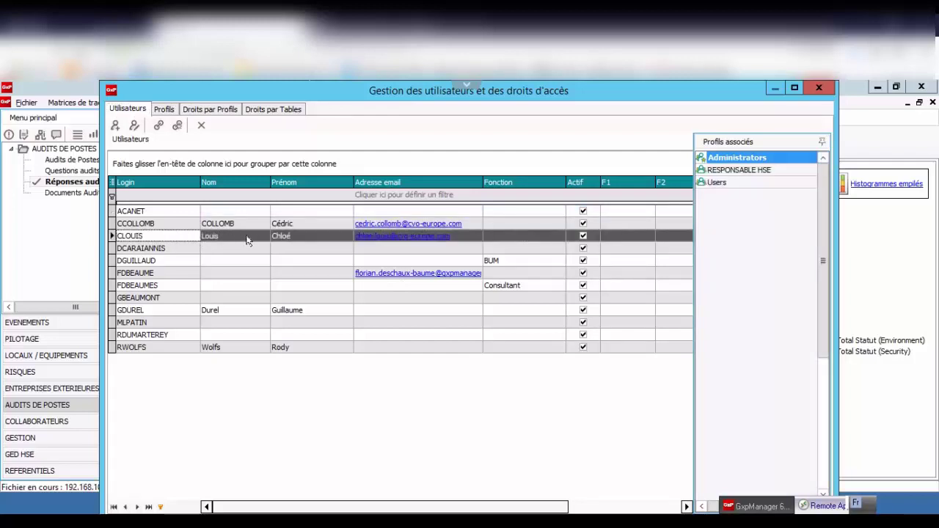
pyautogui.click(732, 171)
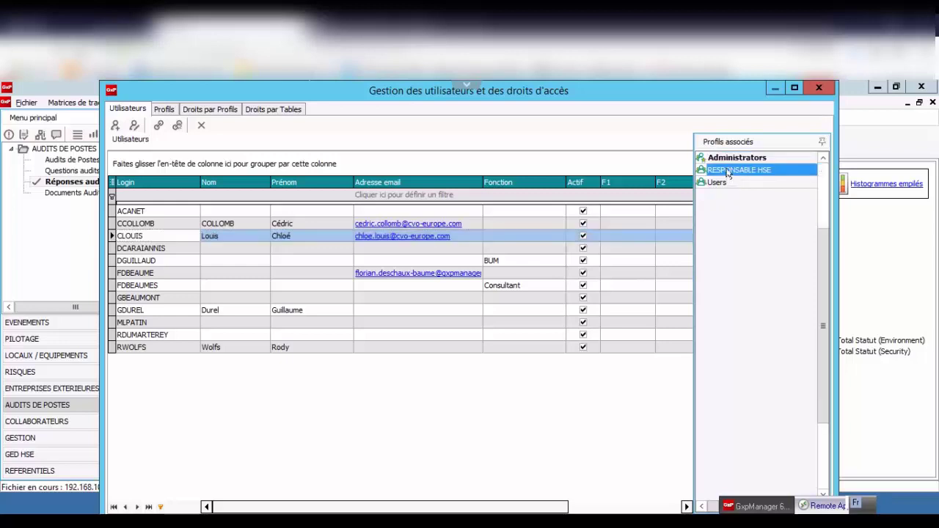
pyautogui.click(725, 158)
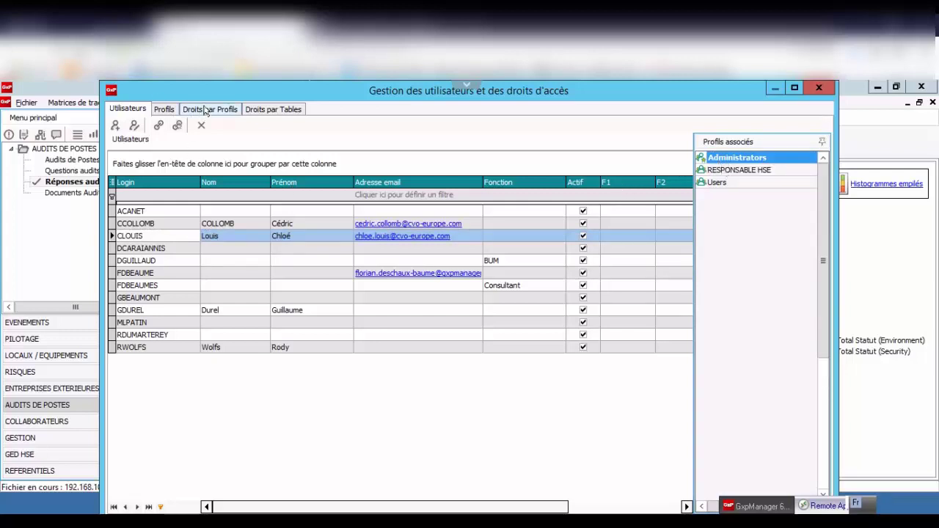
# - Examine the RESPONSABLE HSE profile's access rights, first for tables and then for functions
pyautogui.click(207, 110)
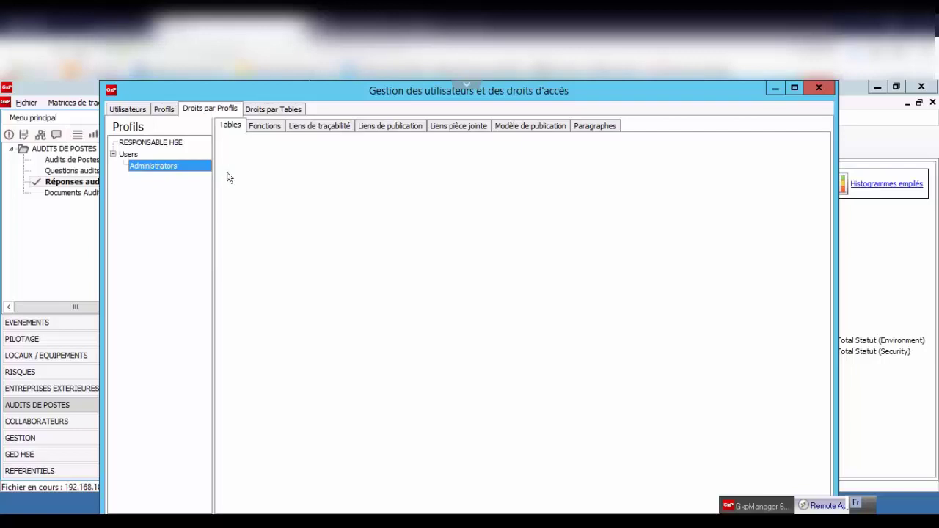
pyautogui.click(146, 144)
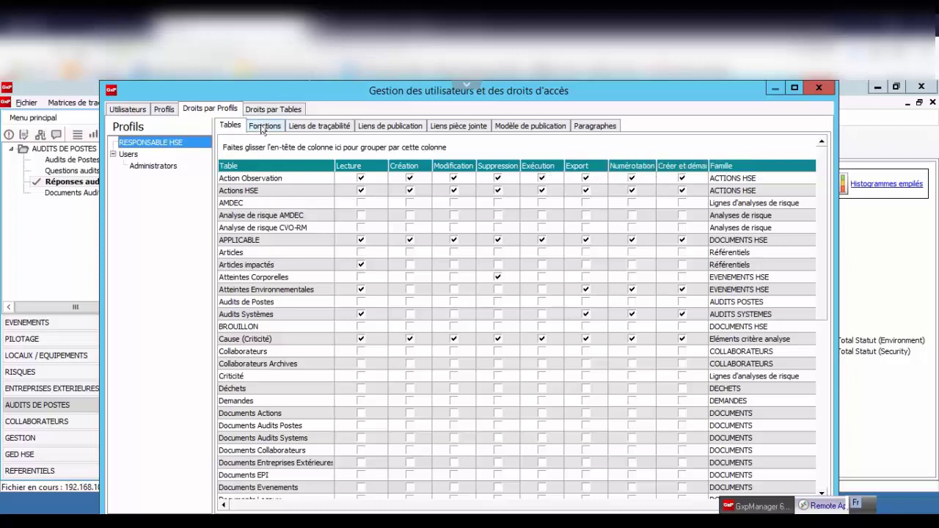
pyautogui.click(264, 126)
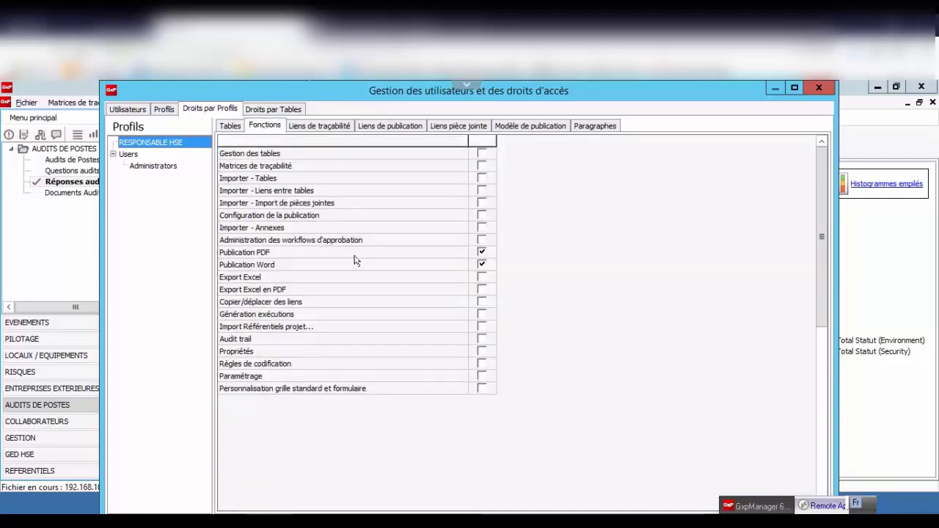